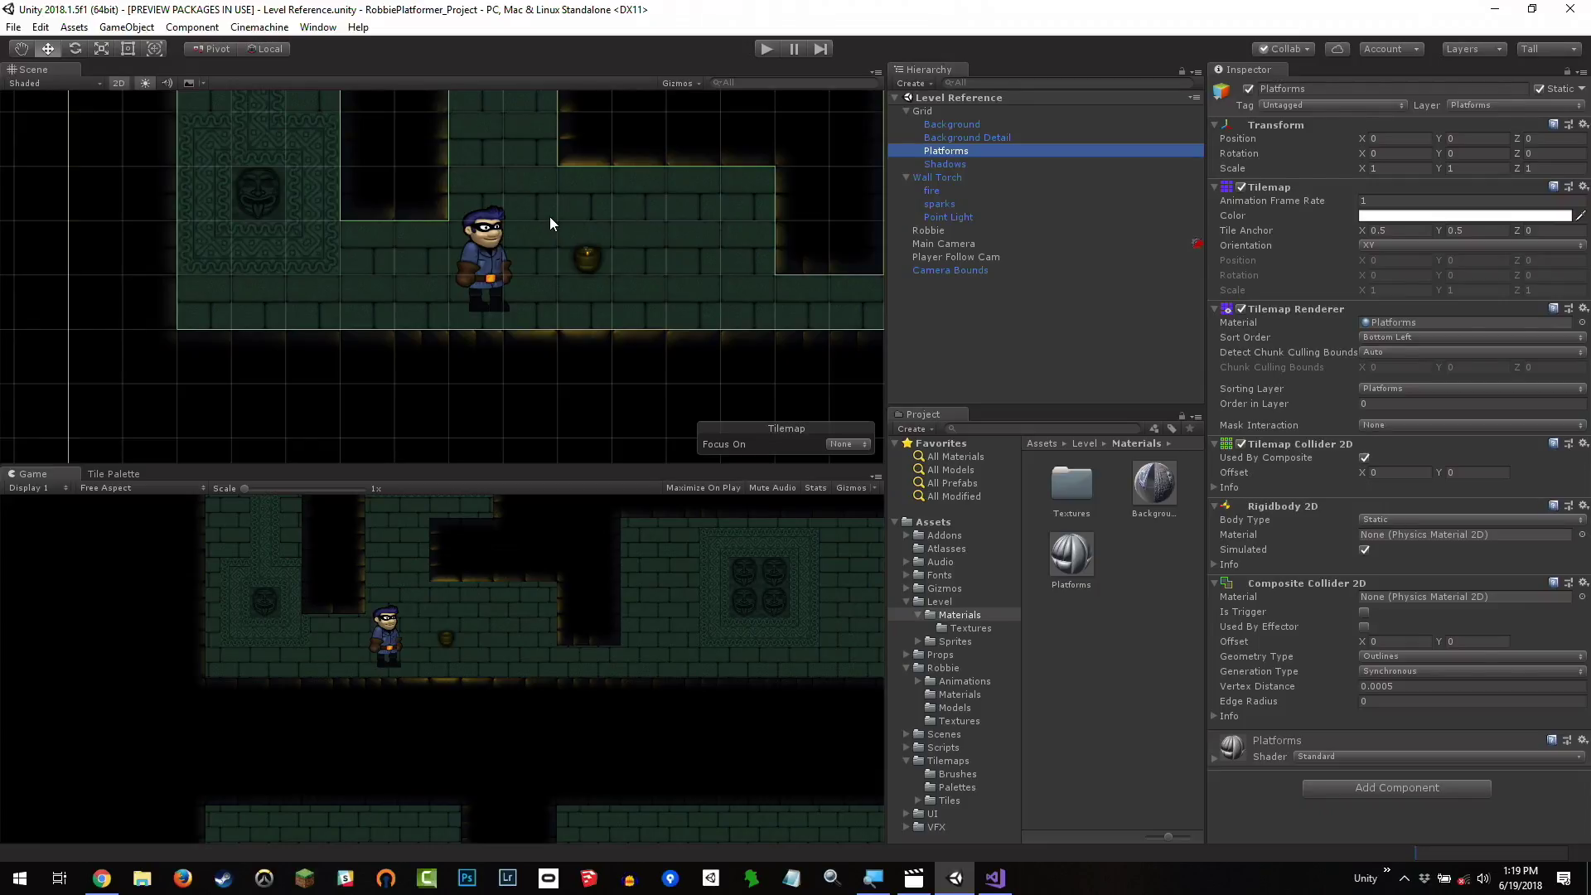
pyautogui.scroll(-1, 562, 211)
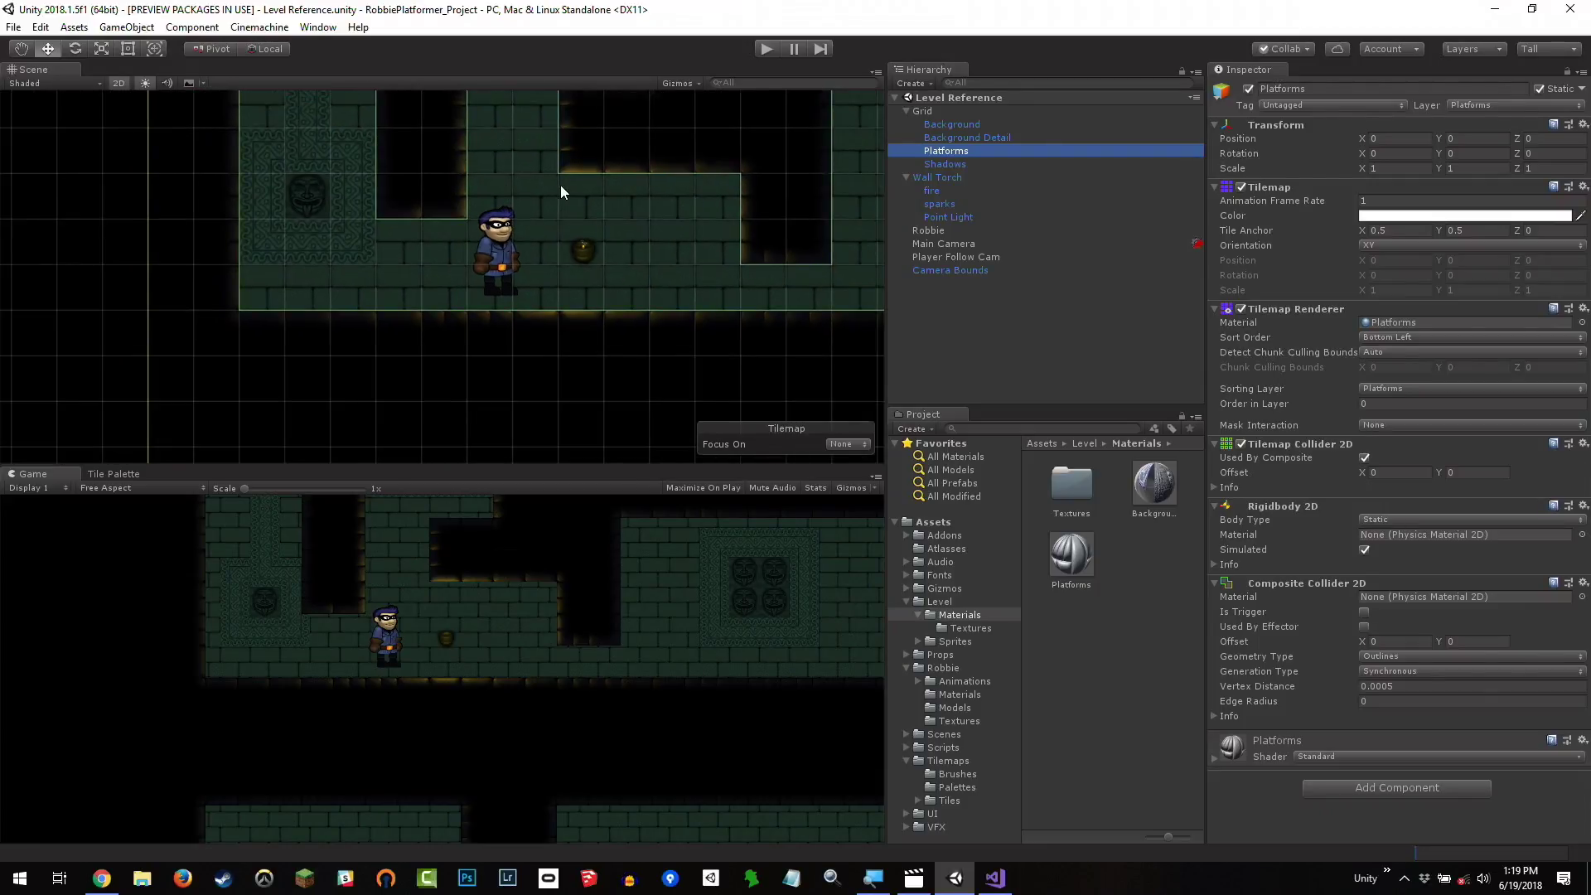
# - Assign the BackgroundWall material from Level > Materials to the Background and Background Detail tilemaps
pyautogui.moveTo(560, 186); pyautogui.dragTo(507, 226, button='middle')
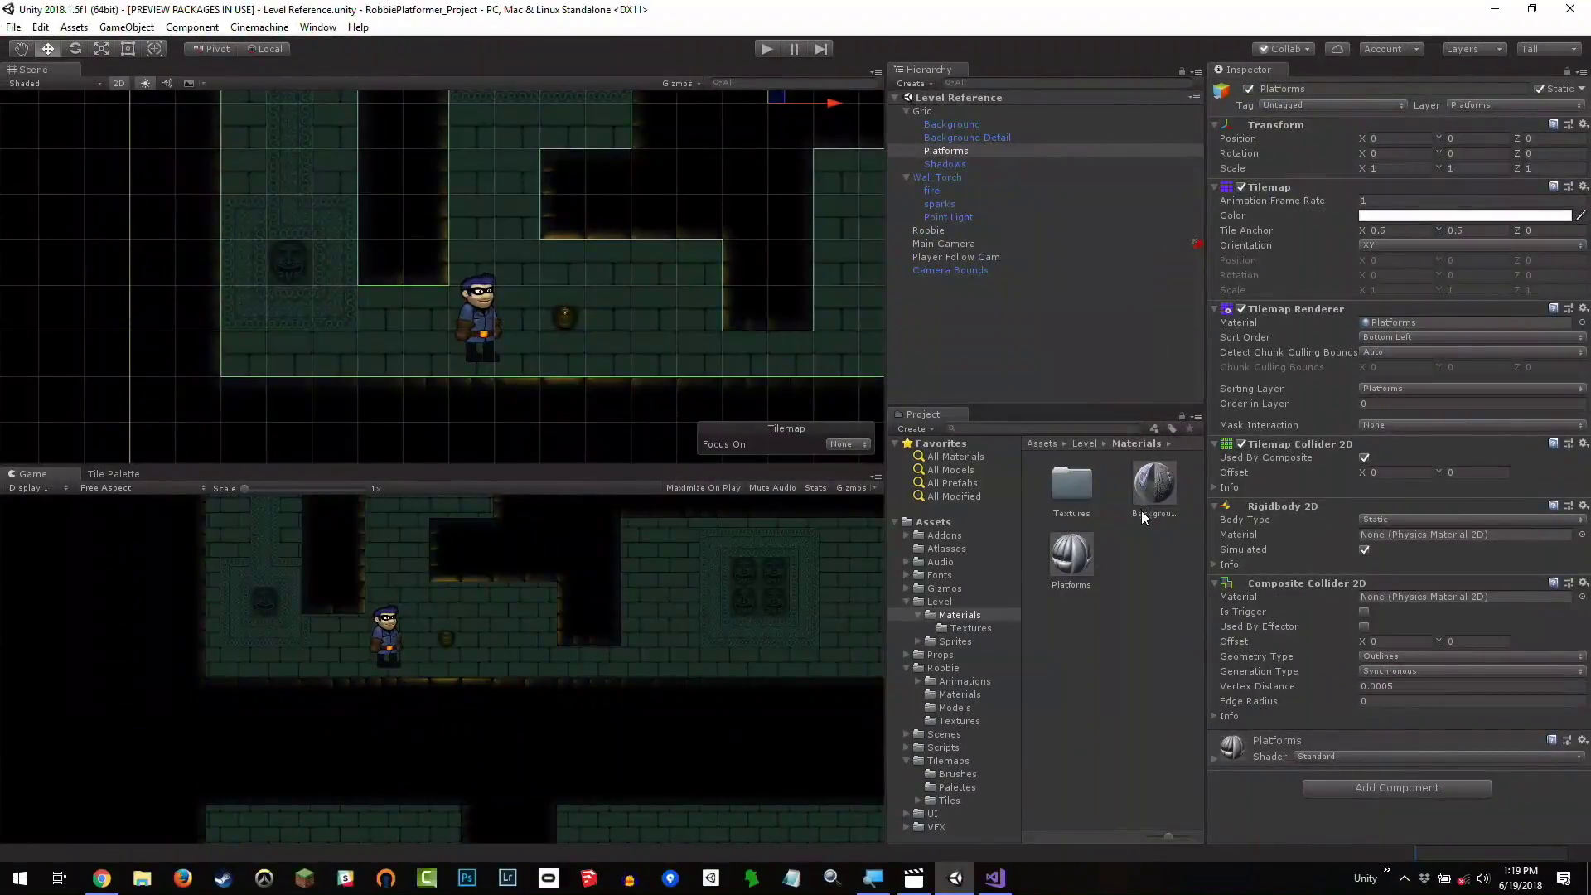
pyautogui.click(1155, 488)
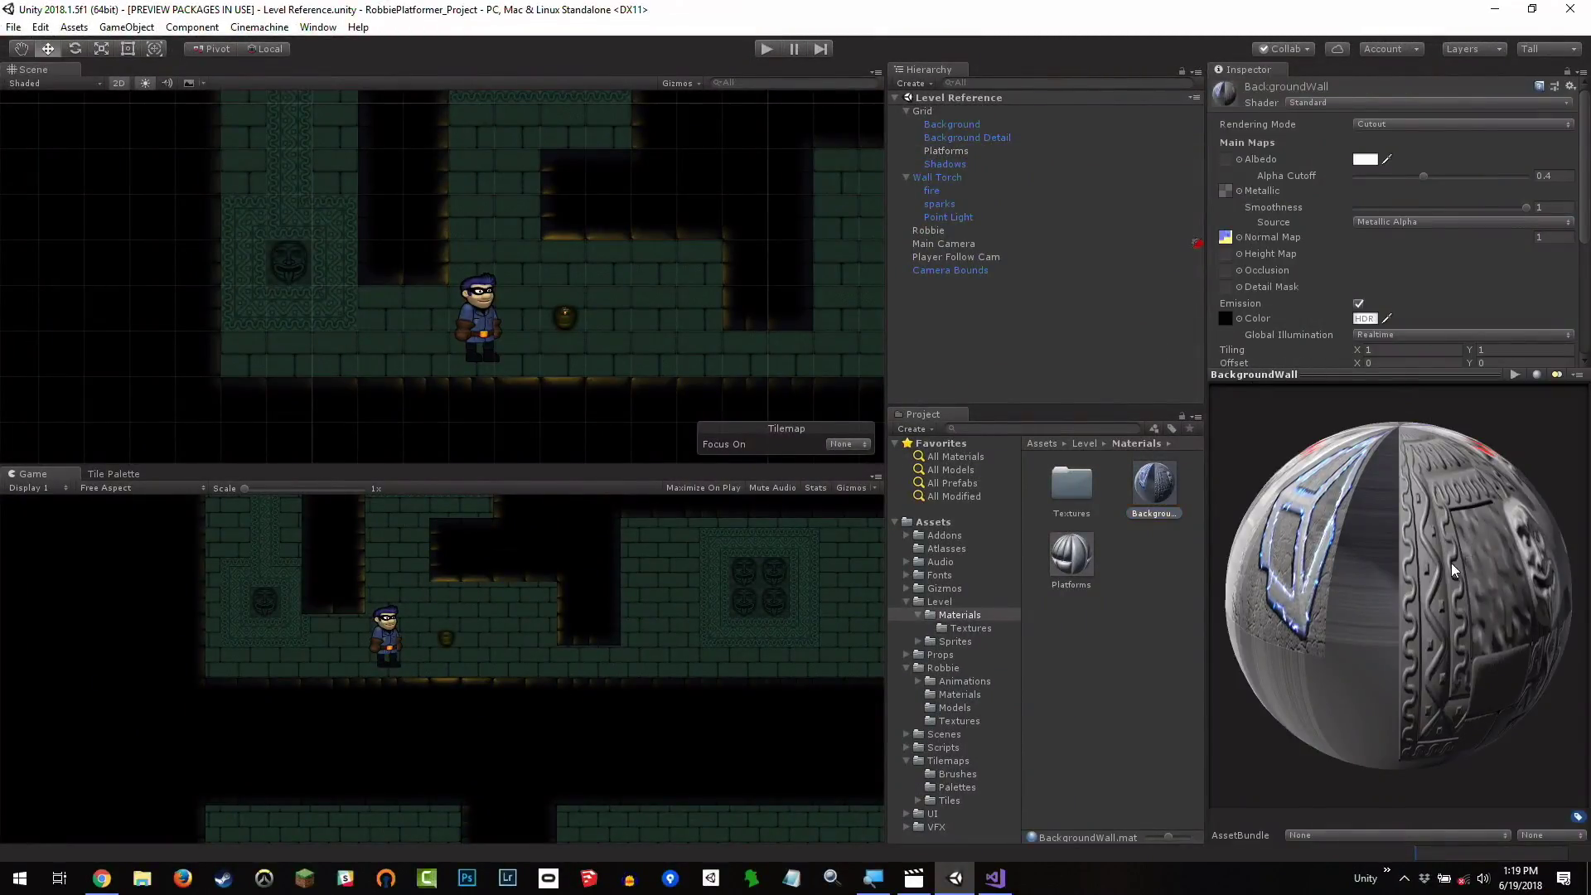
pyautogui.moveTo(1450, 563); pyautogui.dragTo(1253, 439)
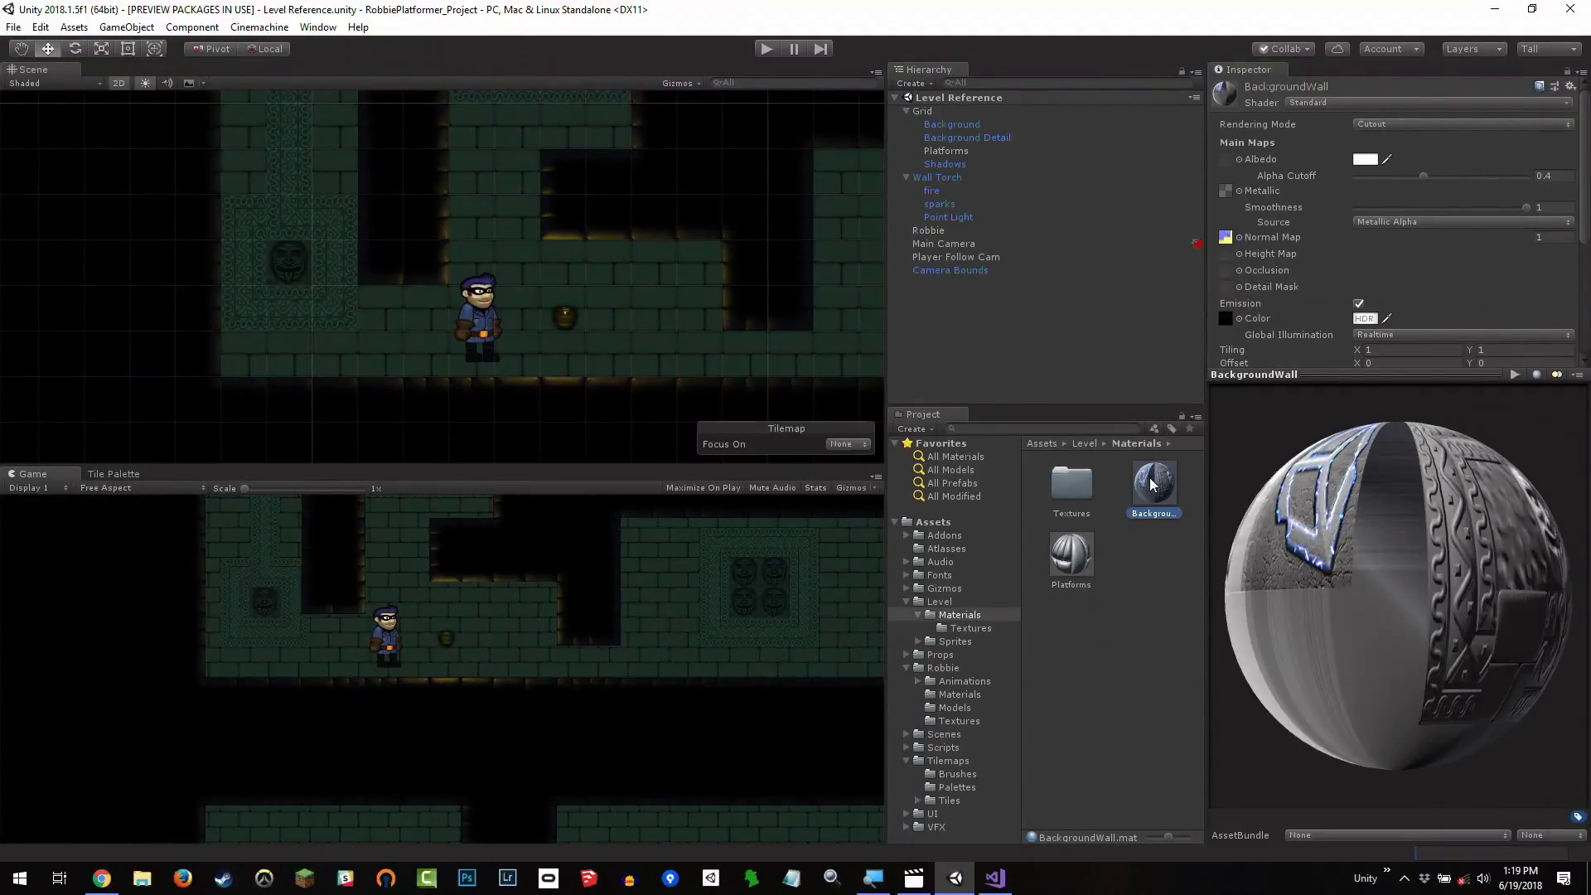
pyautogui.moveTo(1053, 309); pyautogui.dragTo(972, 131)
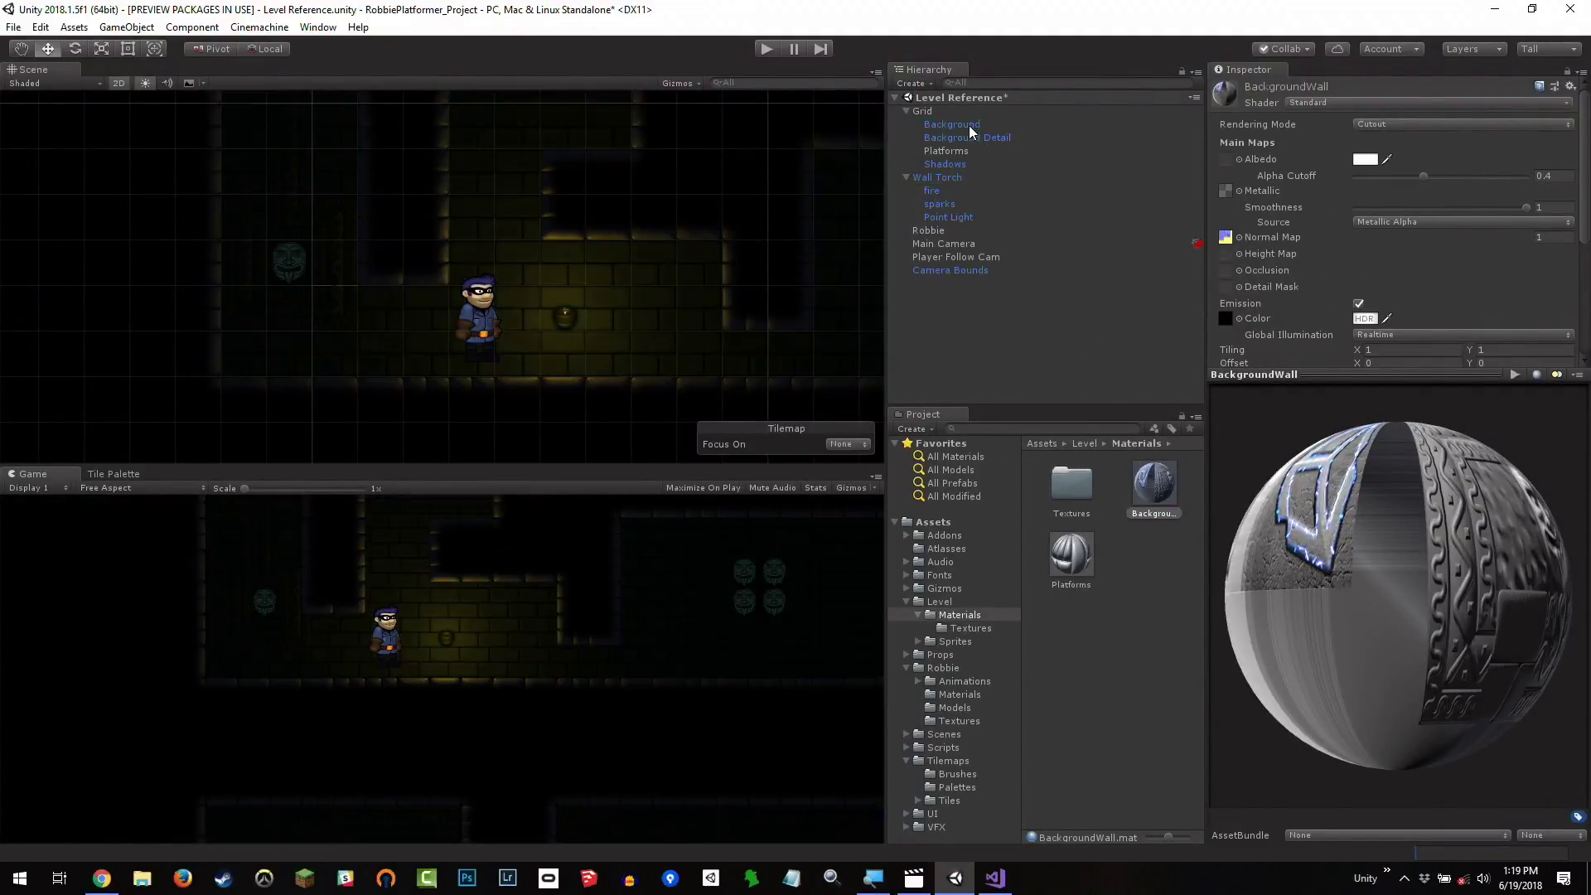
pyautogui.moveTo(1154, 489); pyautogui.dragTo(962, 141)
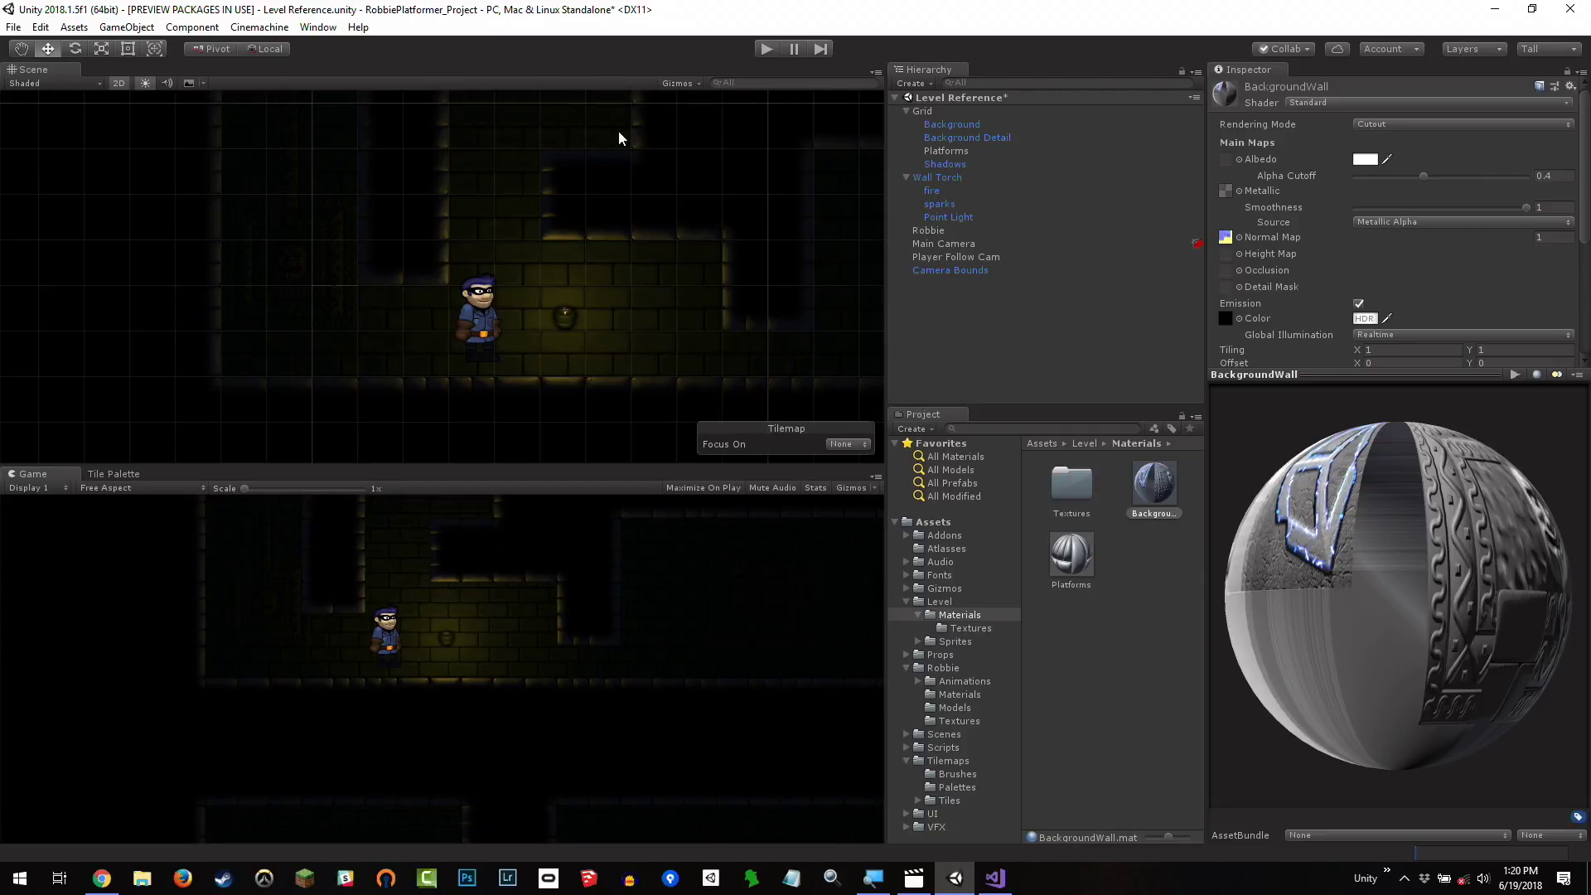
# - Raise the Wall Torch up the wall below the carved face to X -5.01, Y 0.13
pyautogui.click(962, 177)
pyautogui.moveTo(581, 312); pyautogui.dragTo(527, 133)
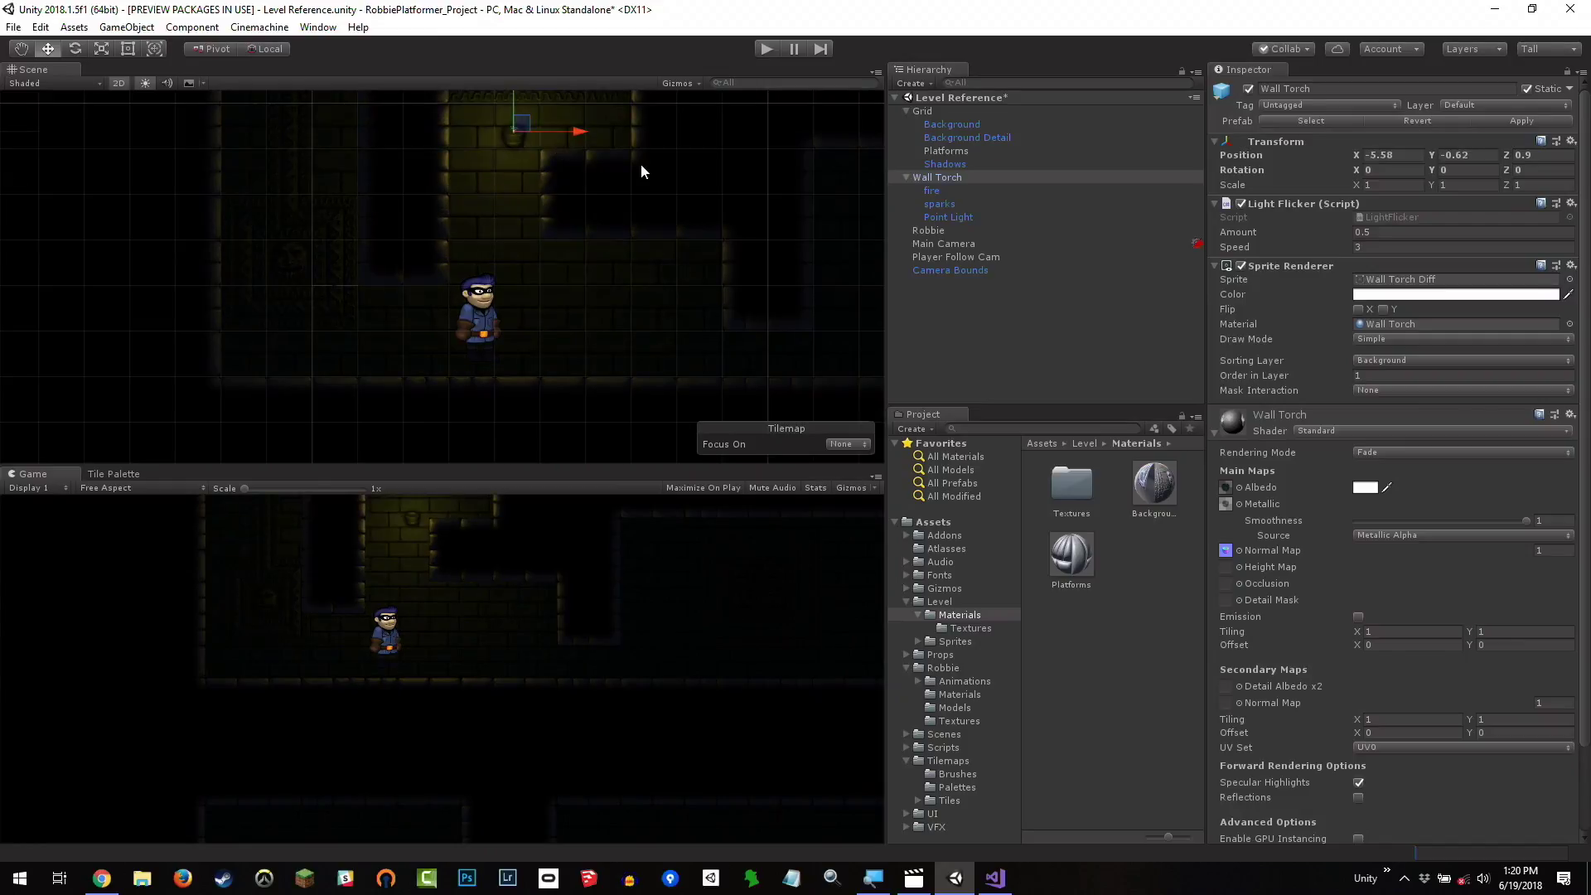
pyautogui.moveTo(643, 167); pyautogui.dragTo(643, 282, button='middle')
pyautogui.moveTo(526, 250); pyautogui.dragTo(553, 217)
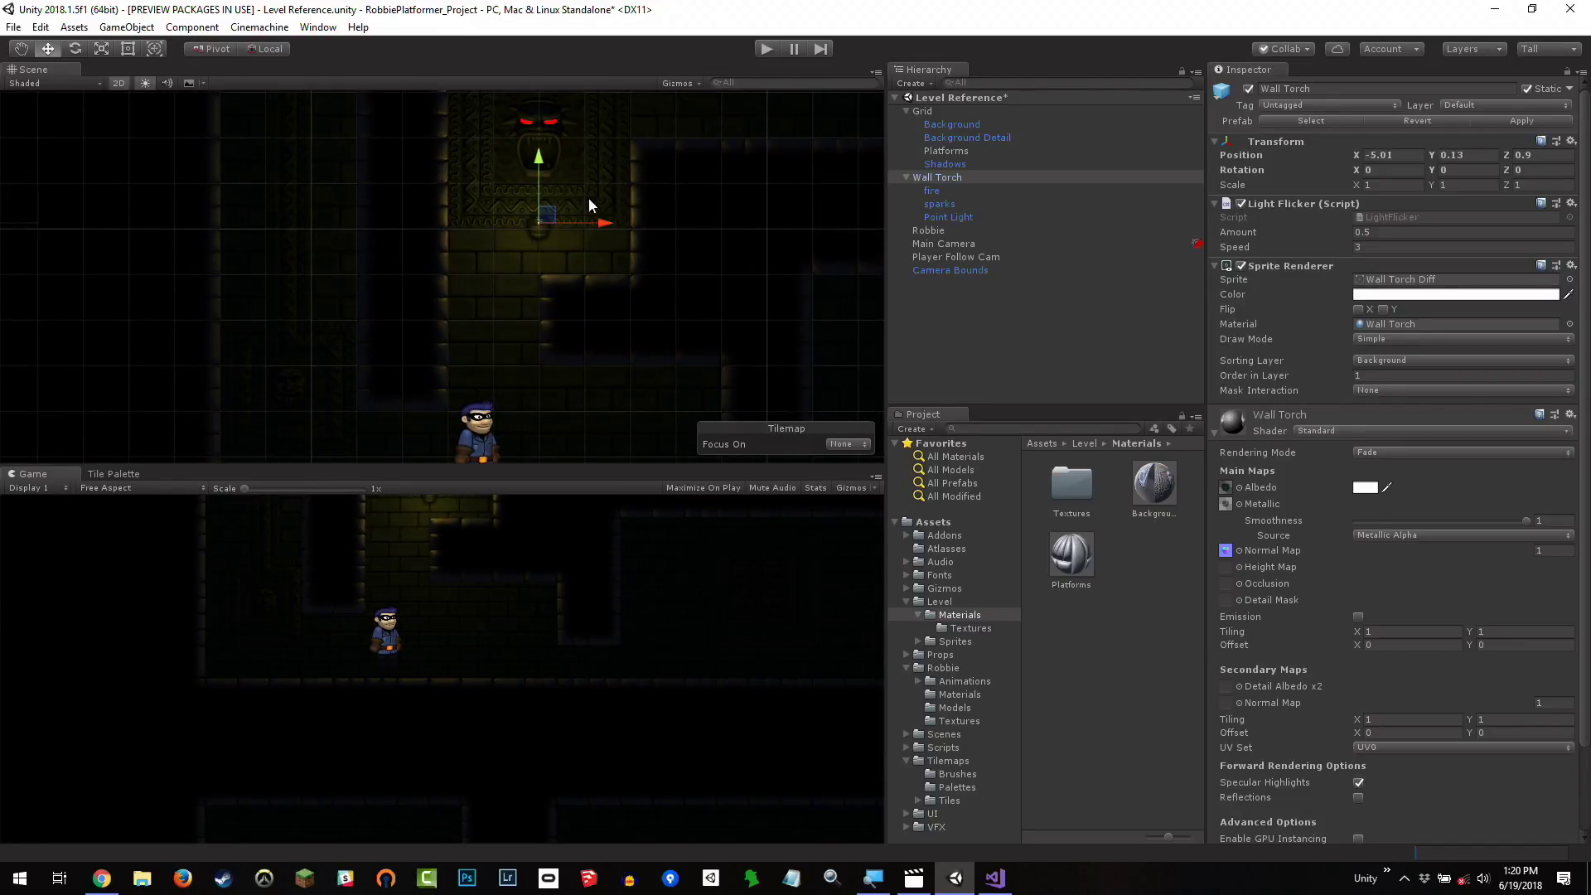
pyautogui.moveTo(515, 156); pyautogui.dragTo(216, 256, button='middle')
pyautogui.moveTo(673, 250); pyautogui.dragTo(438, 280, button='middle')
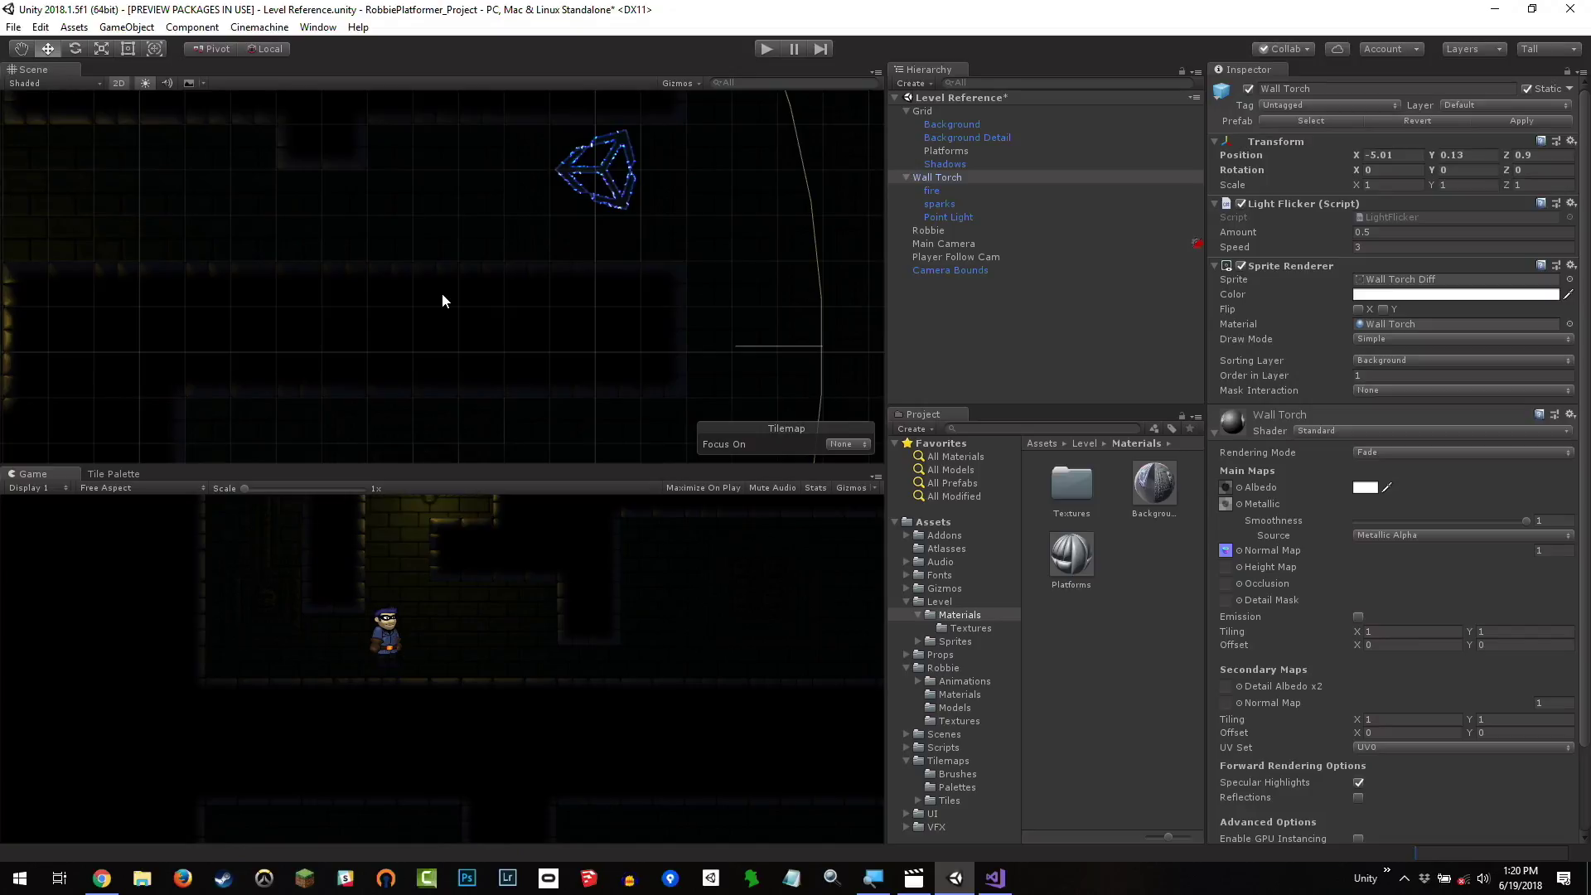
# - Select Background Detail, preview its lighting in a short test run, then reframe around the torch
pyautogui.click(979, 137)
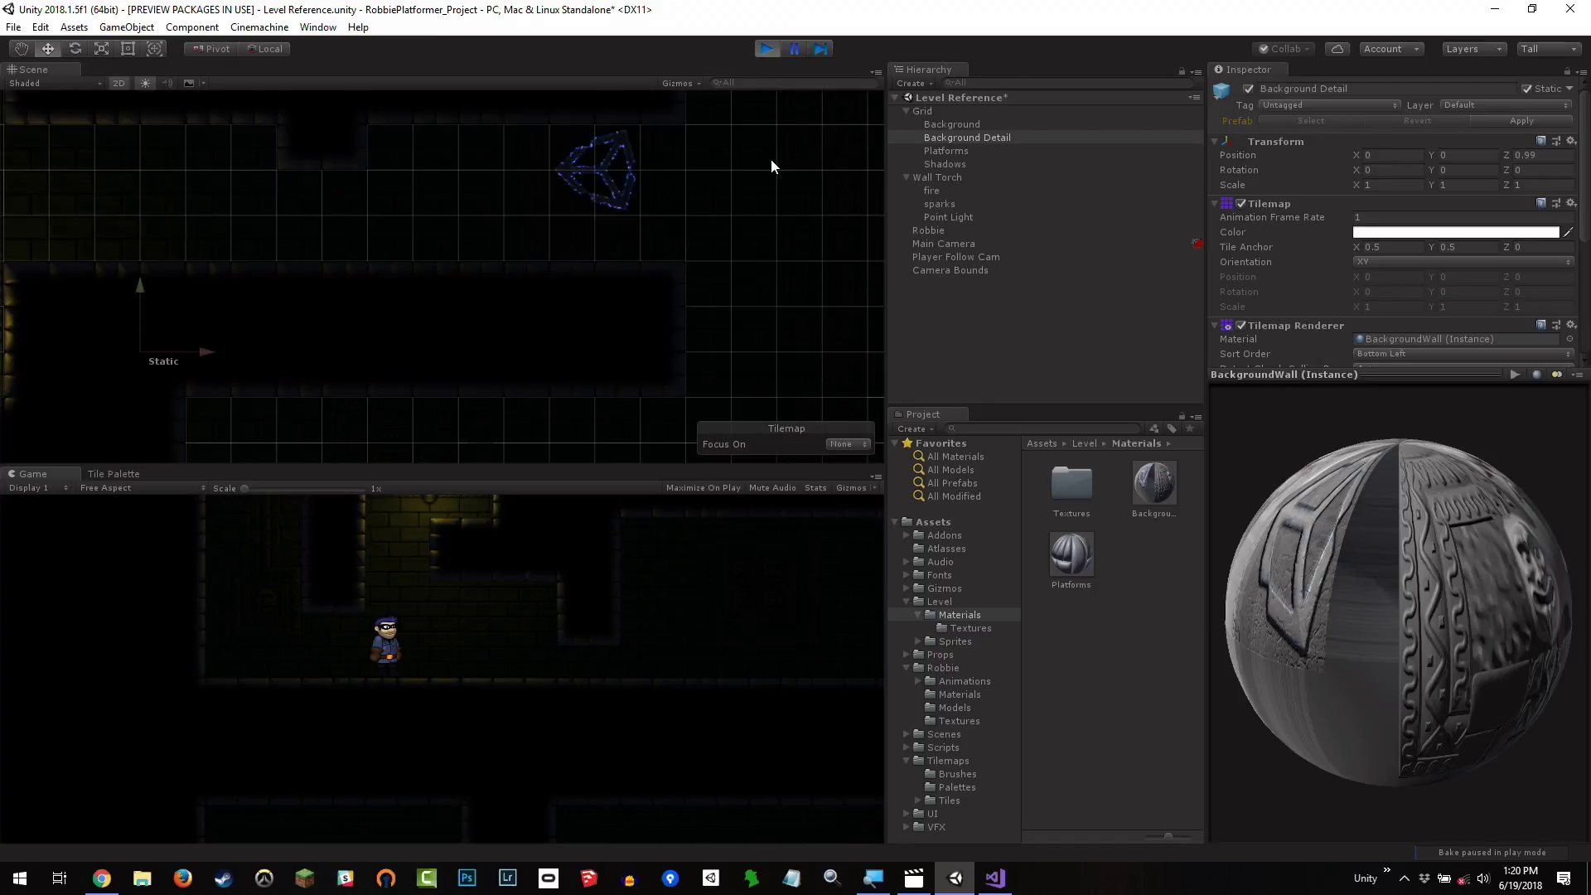
pyautogui.click(765, 48)
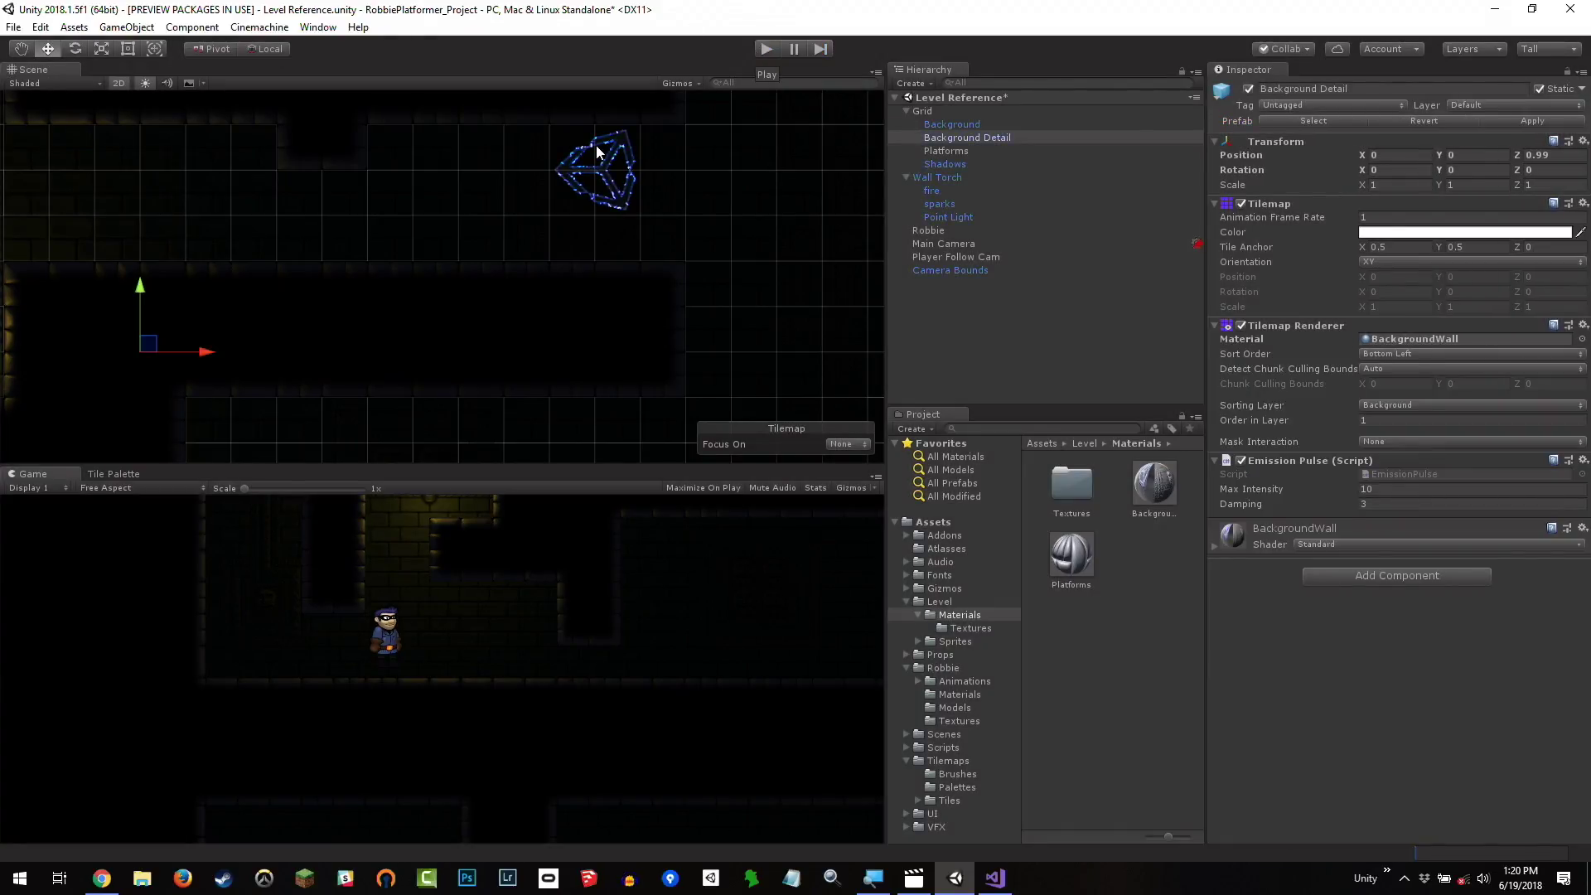
pyautogui.moveTo(507, 195); pyautogui.dragTo(808, 200, button='middle')
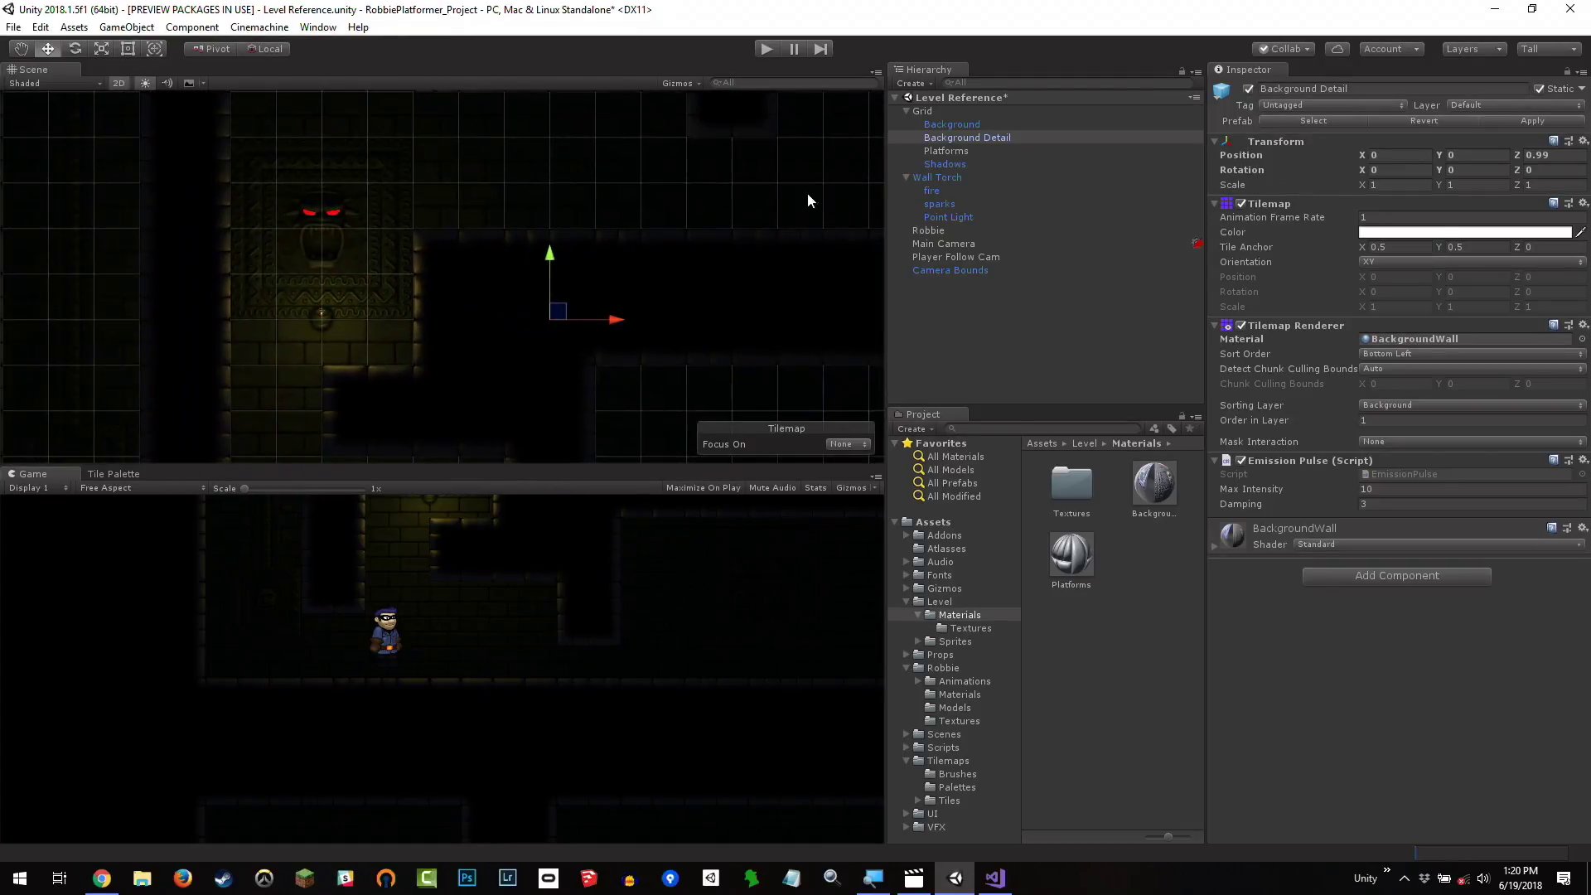
pyautogui.moveTo(417, 286); pyautogui.dragTo(590, 278, button='middle')
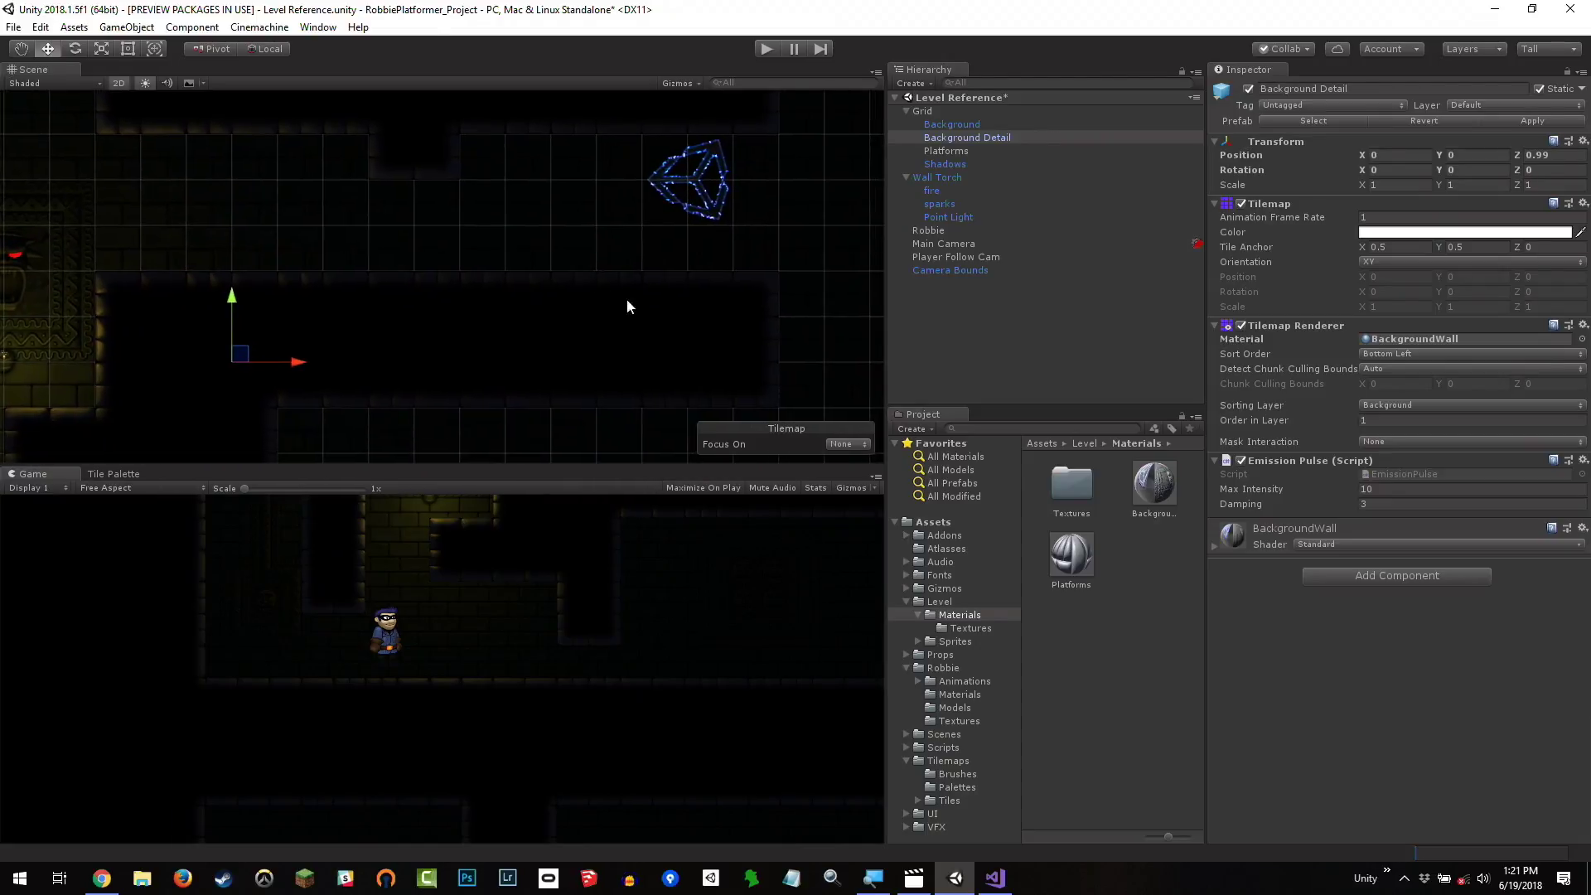
# - Place three more Wall Torch prefabs from Props around darker areas of the level
pyautogui.click(937, 655)
pyautogui.moveTo(1142, 769); pyautogui.dragTo(430, 232)
pyautogui.press('f')
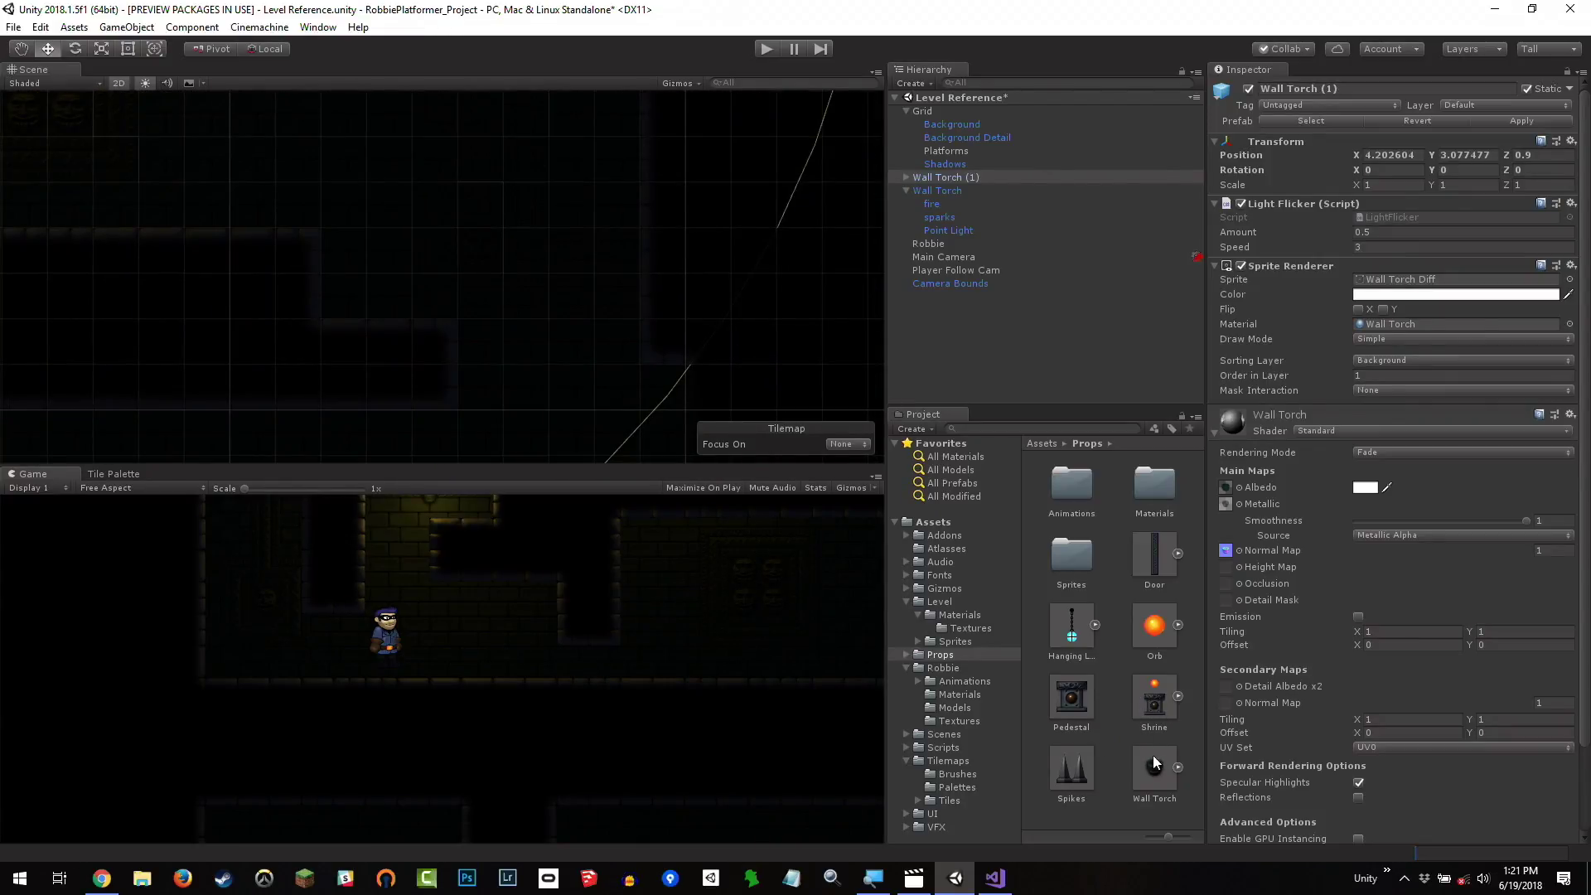
pyautogui.moveTo(1154, 769); pyautogui.dragTo(573, 333)
pyautogui.moveTo(536, 370); pyautogui.dragTo(771, 182, button='middle')
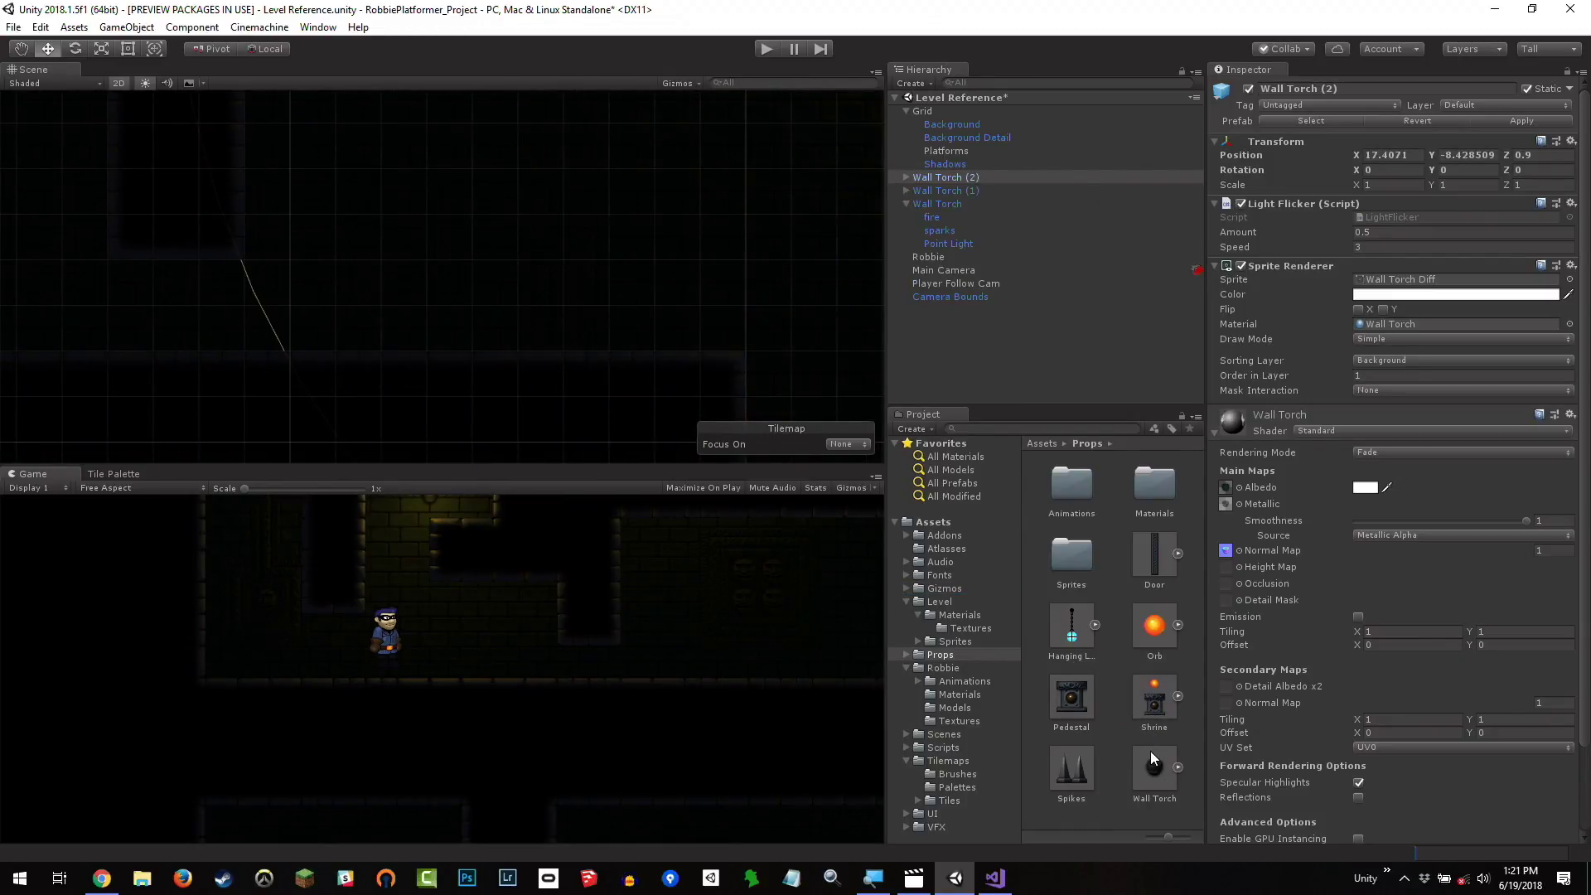
pyautogui.moveTo(1150, 751); pyautogui.dragTo(461, 270)
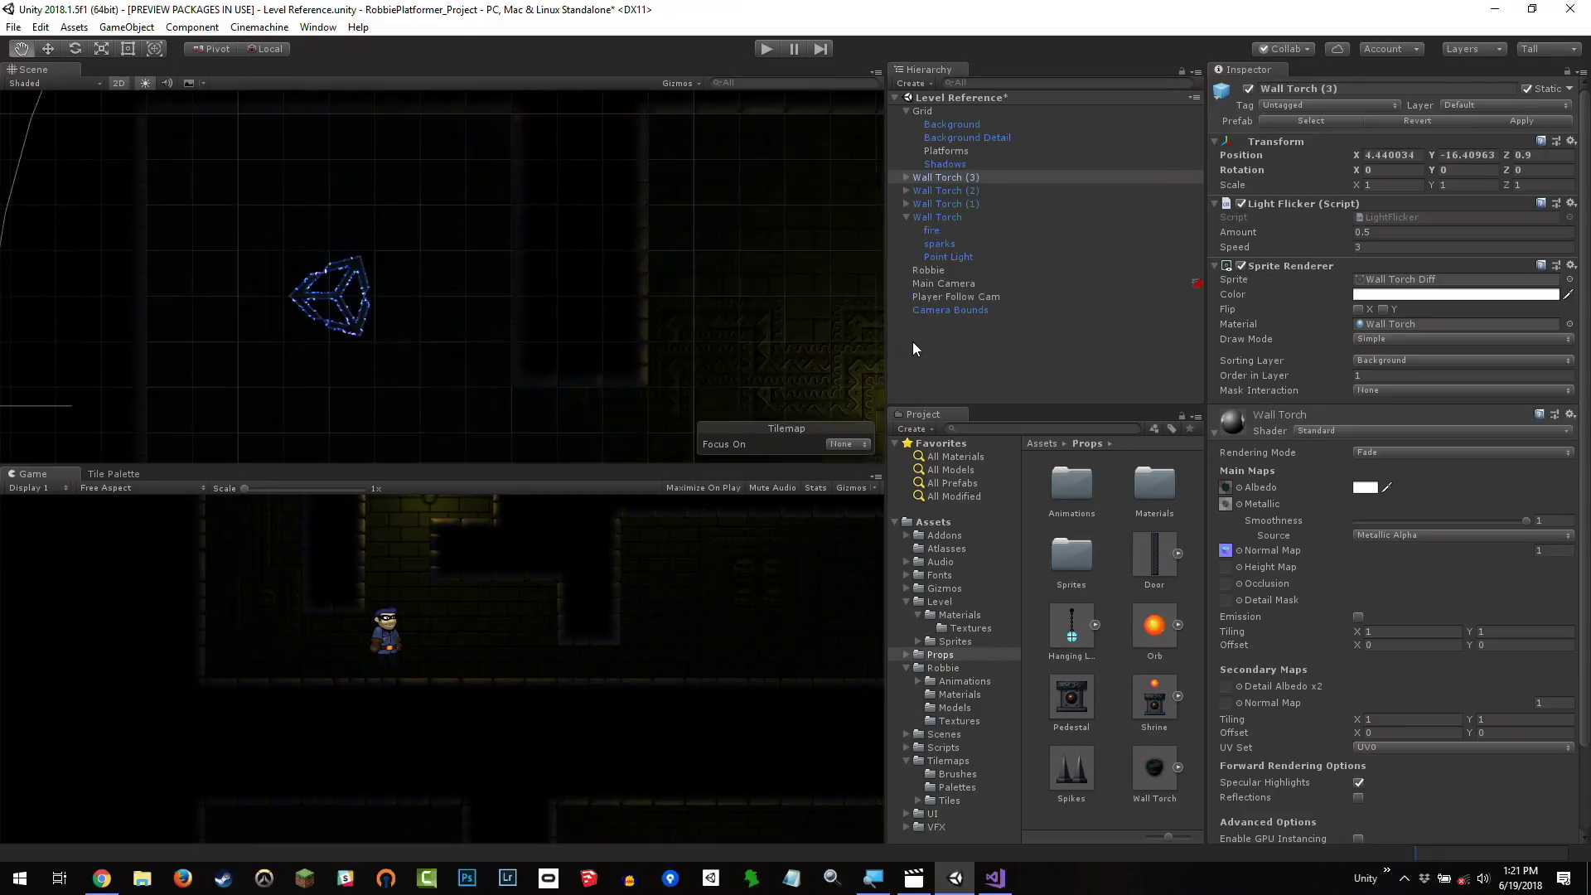
pyautogui.moveTo(914, 349); pyautogui.dragTo(473, 299, button='middle')
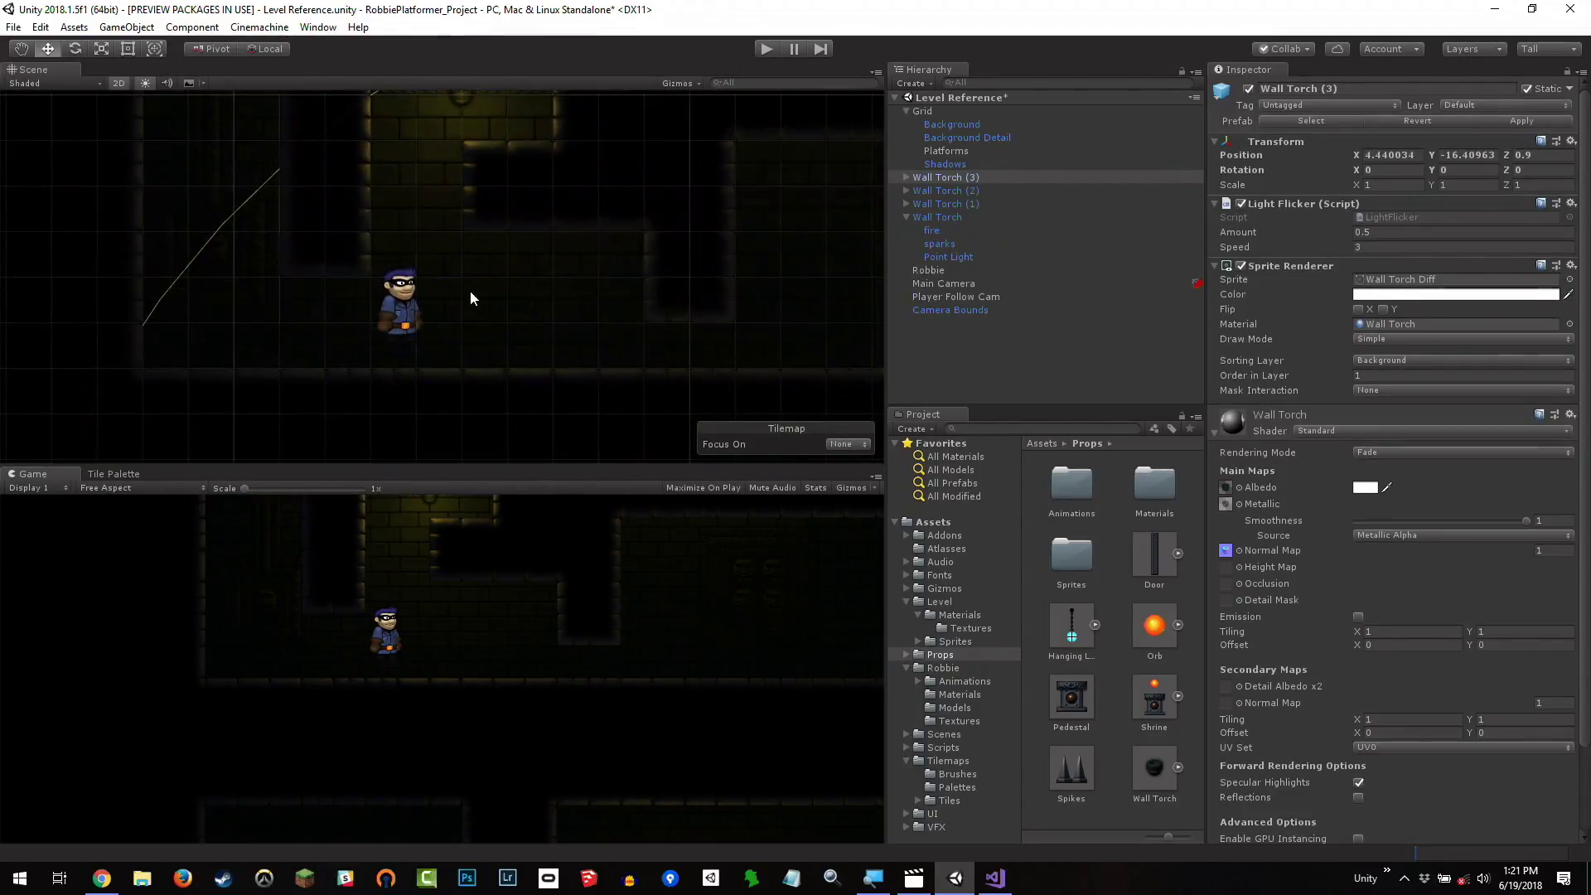
pyautogui.scroll(-2, 522, 251)
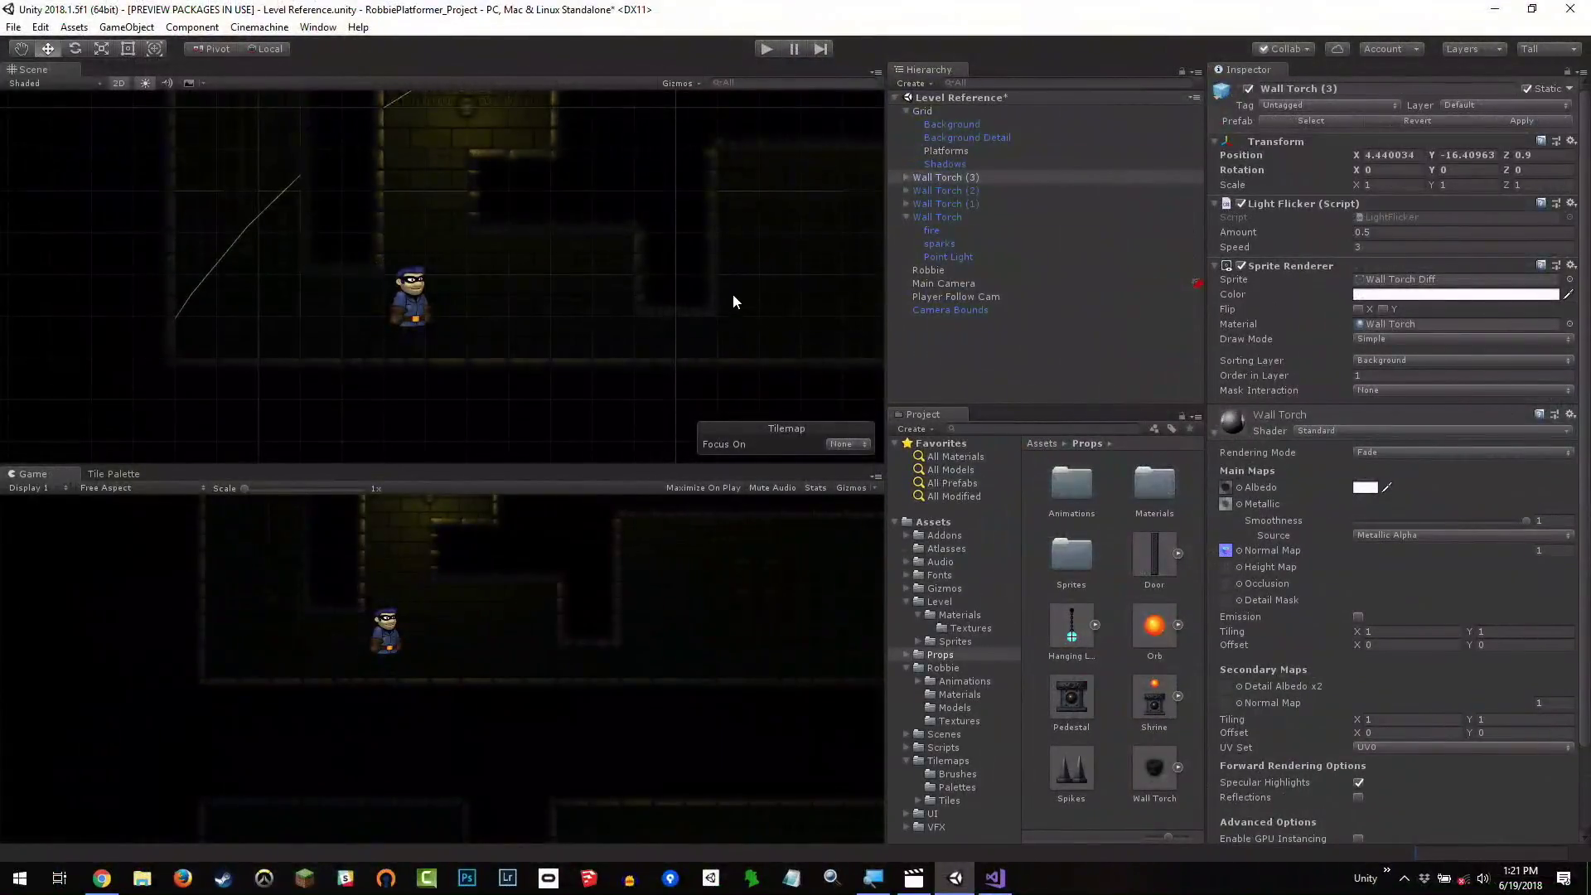
# - Place two Hanging Lamp prefabs on the walls, the second at X 10.64, Y -0.51
pyautogui.moveTo(1069, 636); pyautogui.dragTo(554, 212)
pyautogui.moveTo(675, 266); pyautogui.dragTo(384, 248, button='middle')
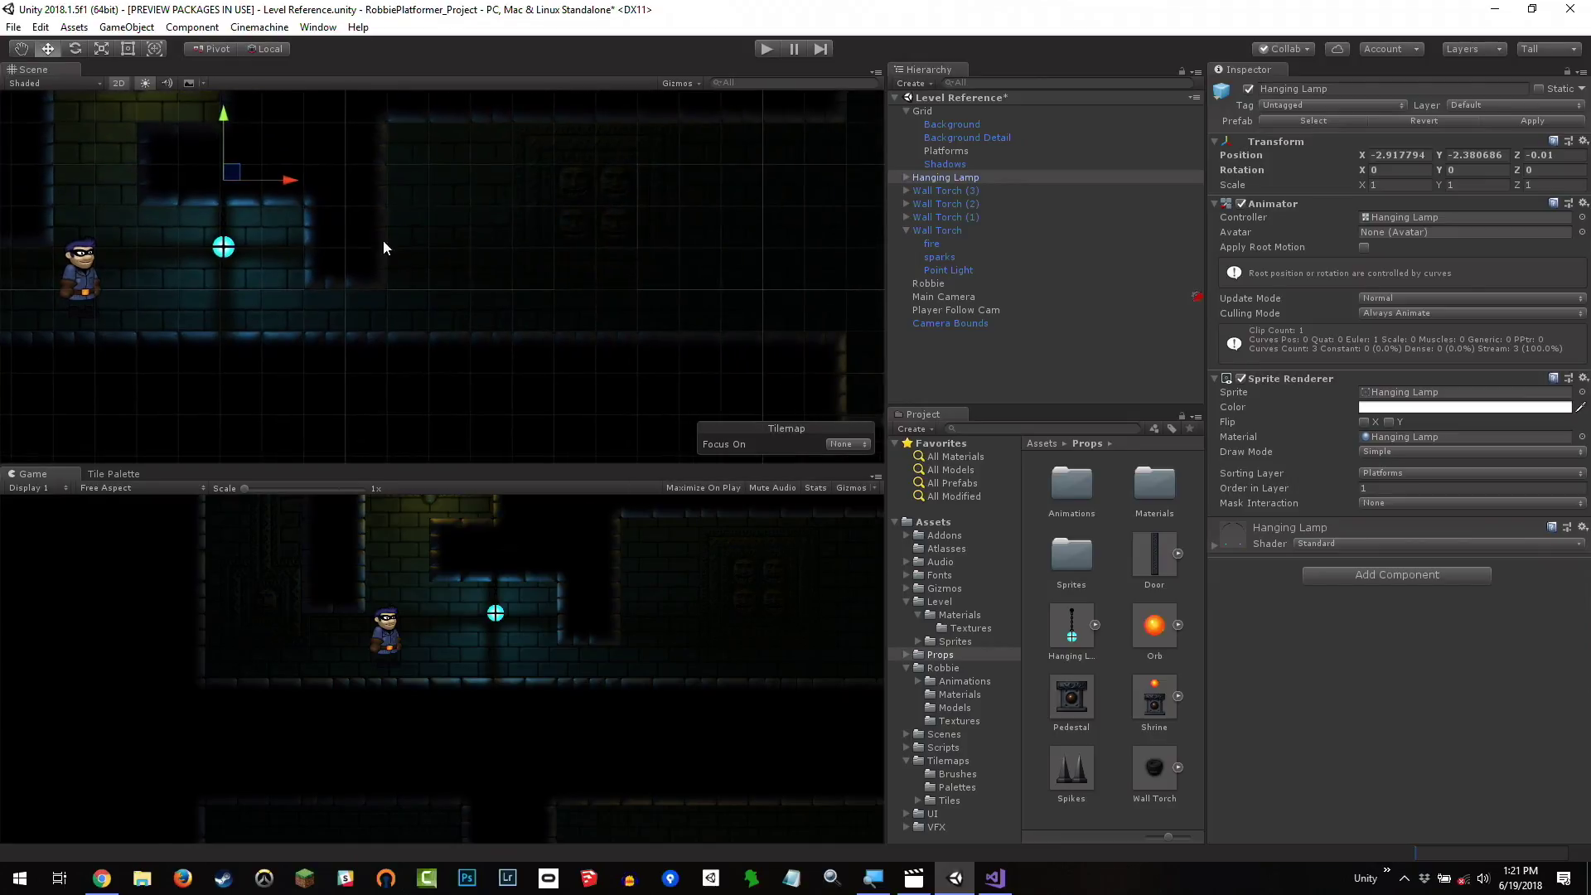
pyautogui.moveTo(720, 242); pyautogui.dragTo(654, 280, button='middle')
pyautogui.moveTo(862, 369); pyautogui.dragTo(713, 139)
pyautogui.moveTo(462, 266); pyautogui.dragTo(914, 211, button='middle')
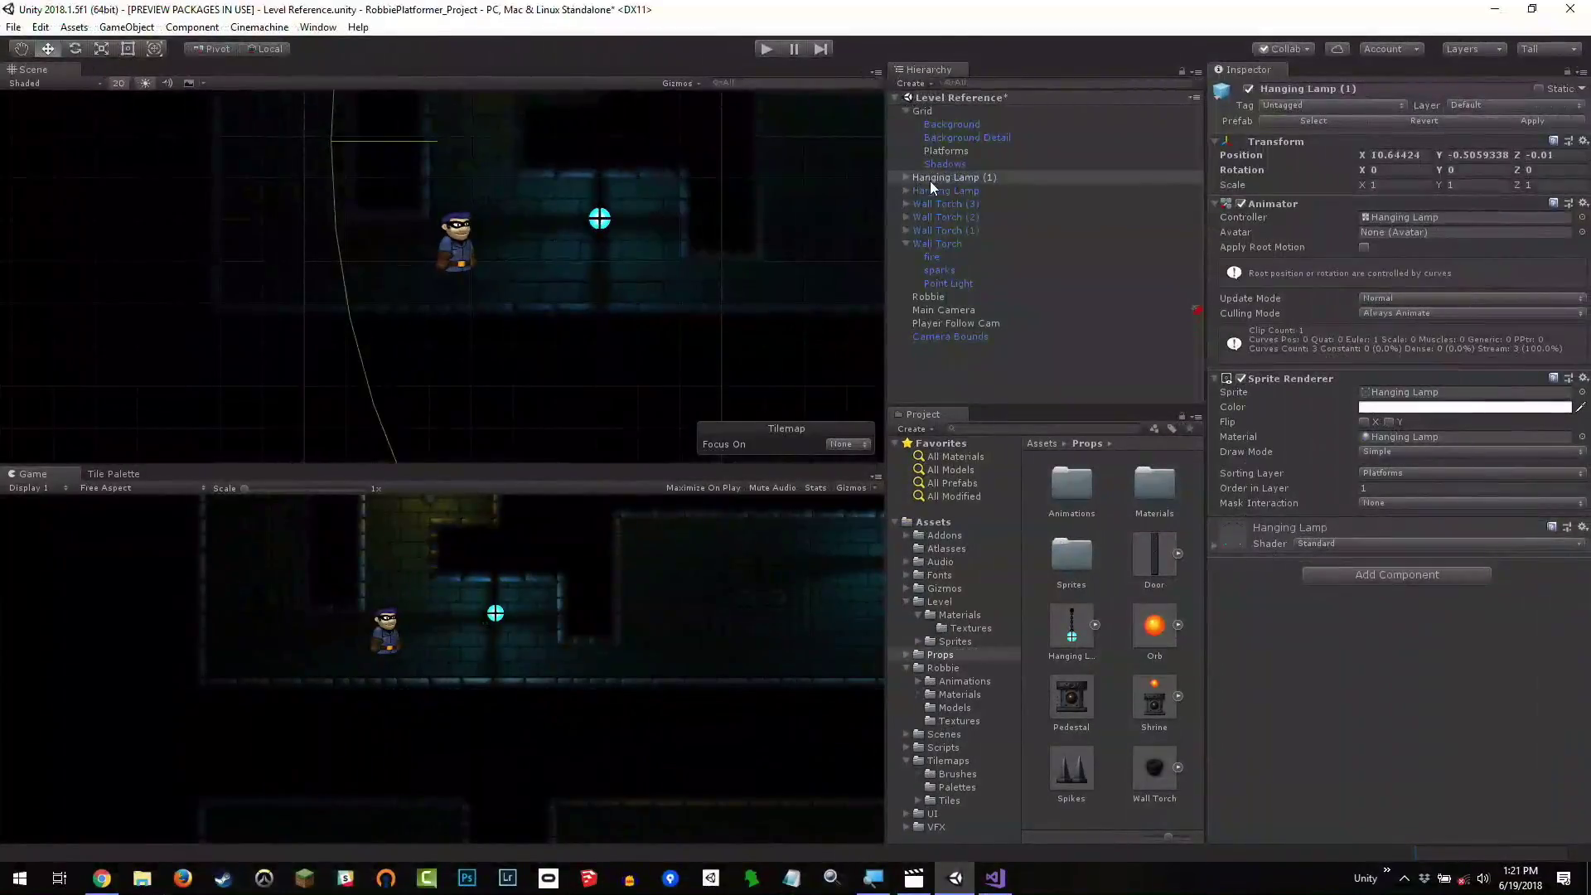
# - Inspect Hanging Lamp (1)'s blue Point light, then test-run the level and stop it
pyautogui.click(1502, 116)
pyautogui.click(906, 177)
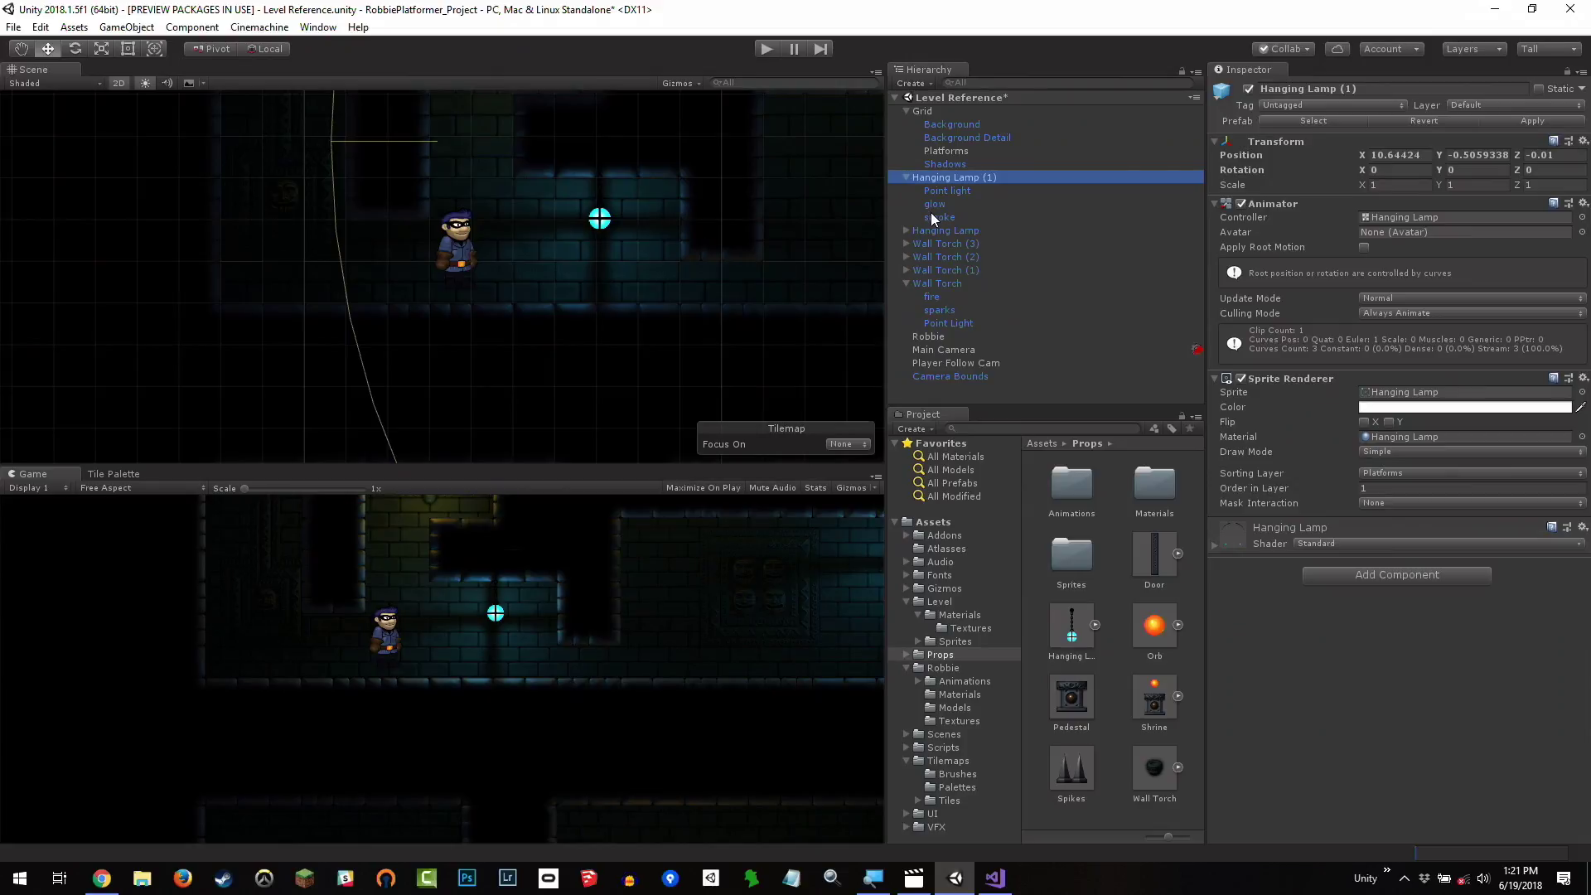
pyautogui.click(936, 192)
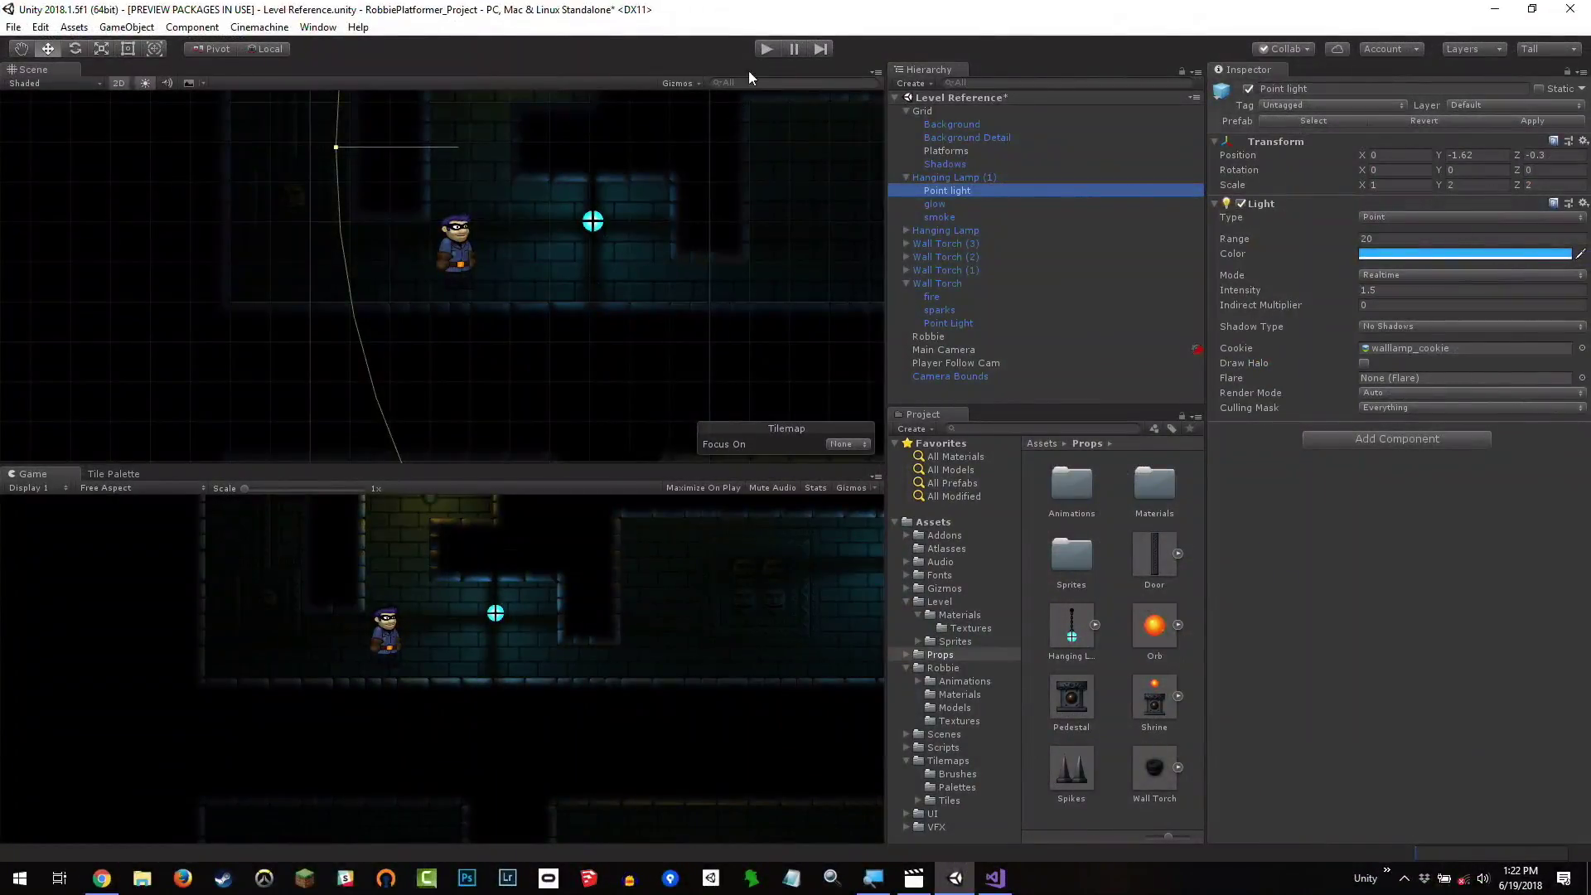
pyautogui.click(770, 51)
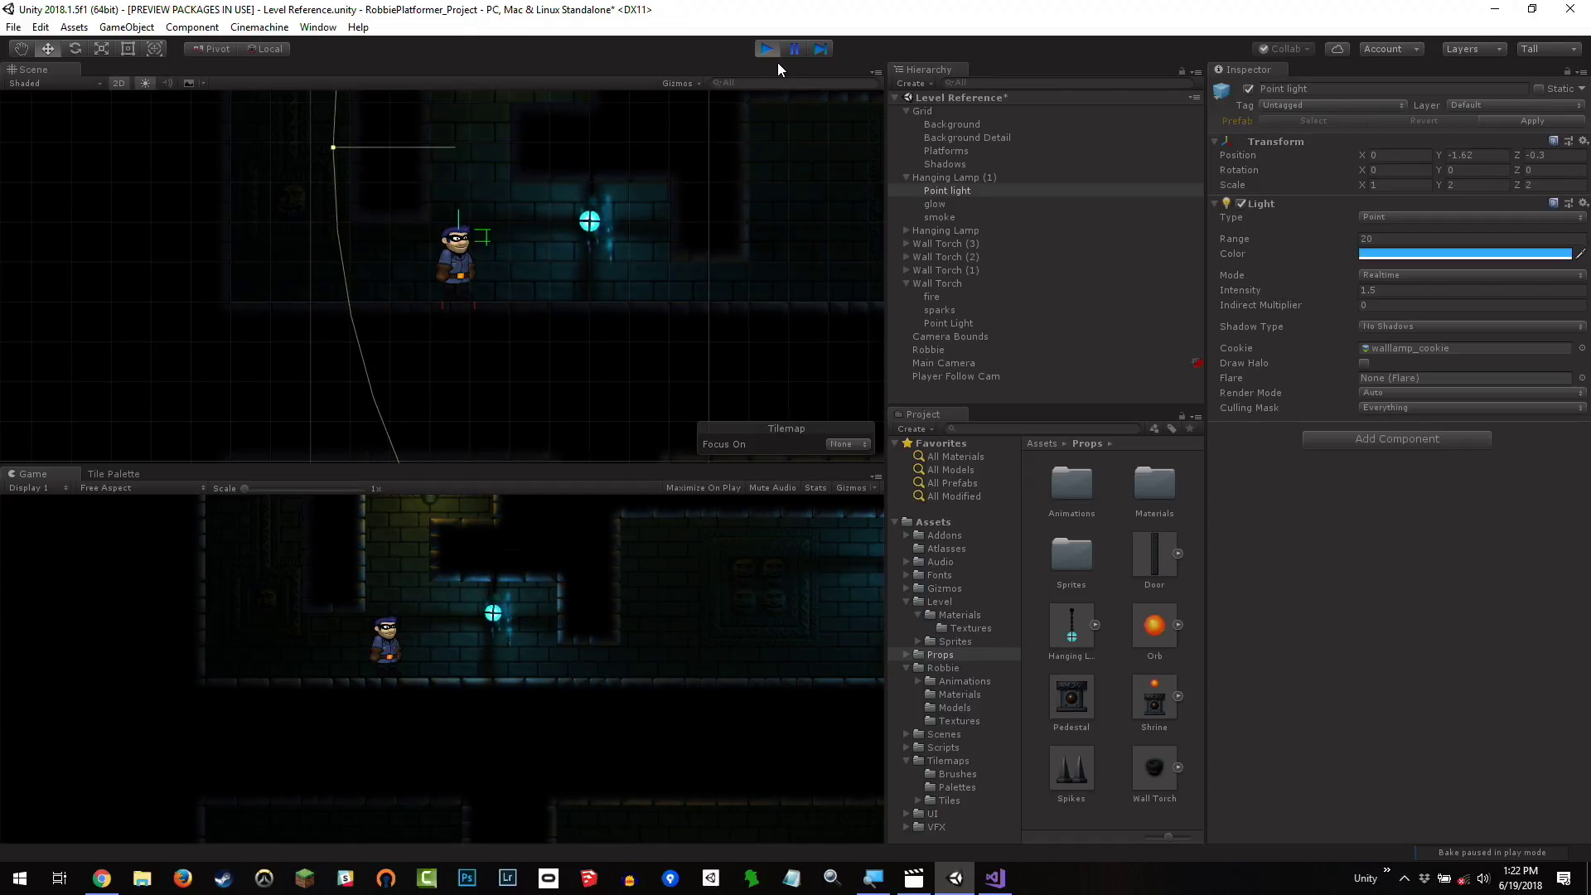
pyautogui.click(767, 50)
pyautogui.scroll(-2, 657, 240)
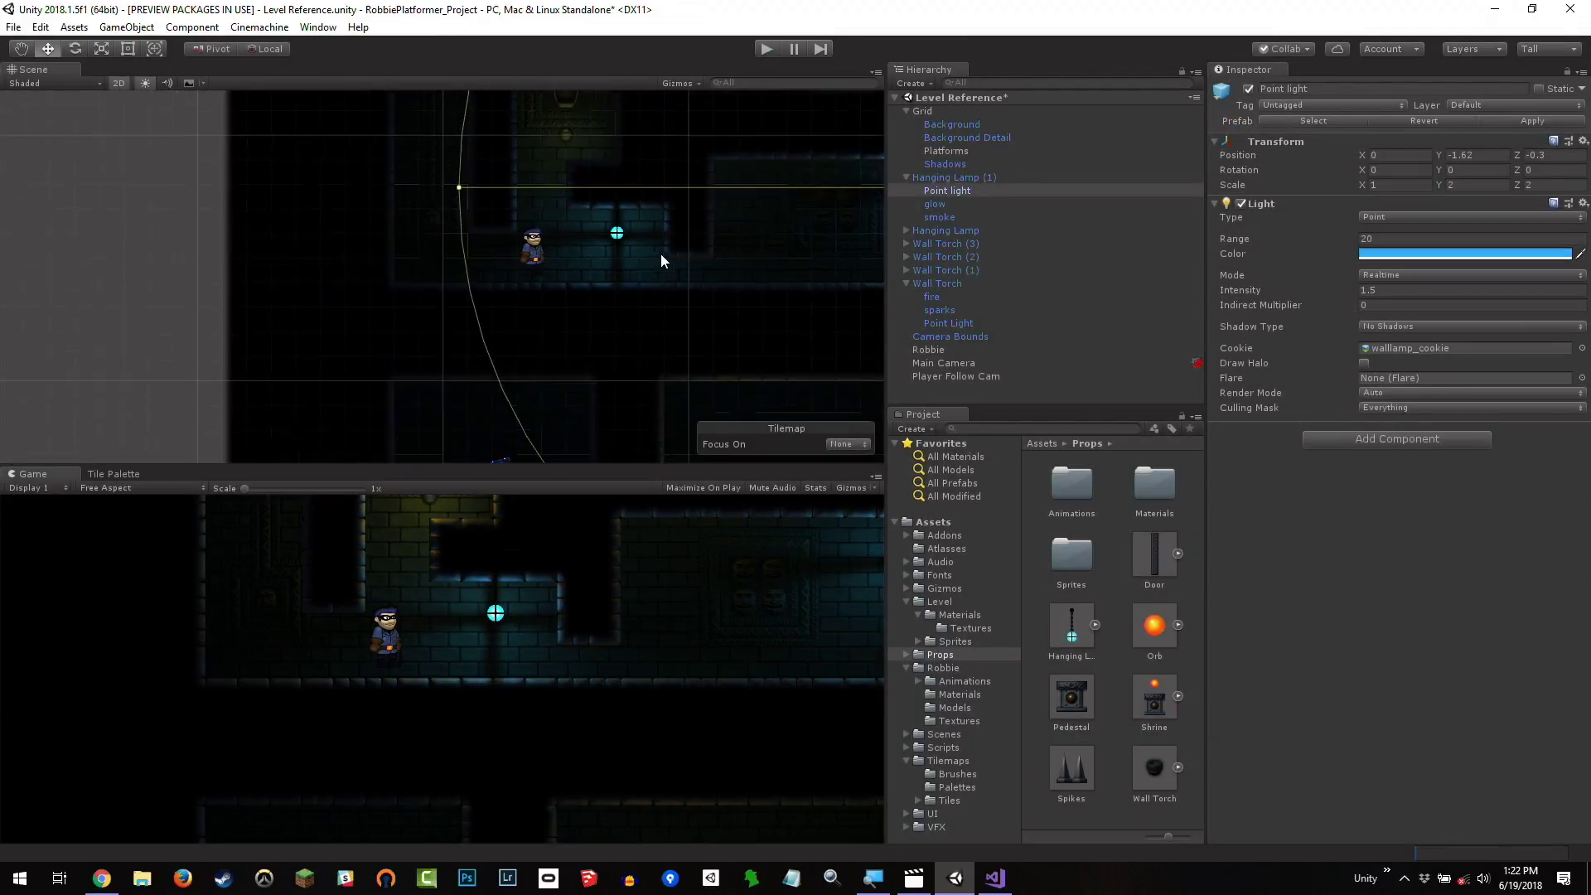
pyautogui.moveTo(659, 252); pyautogui.dragTo(504, 232, button='middle')
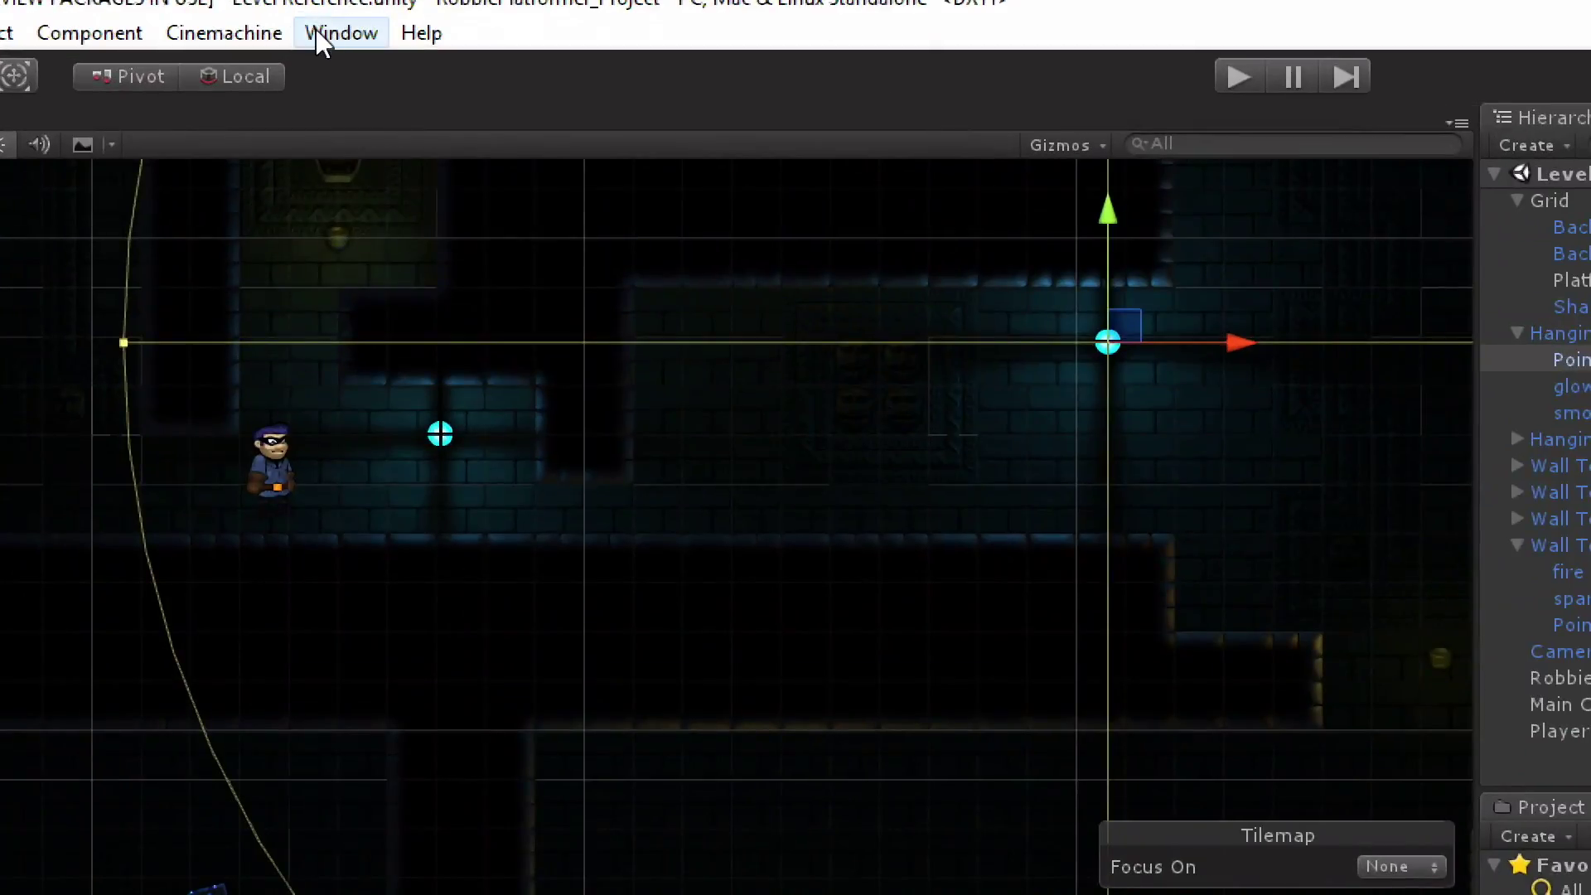
# - Open Window > Lighting > Settings and dock the Lighting window beside the Inspector
pyautogui.click(317, 27)
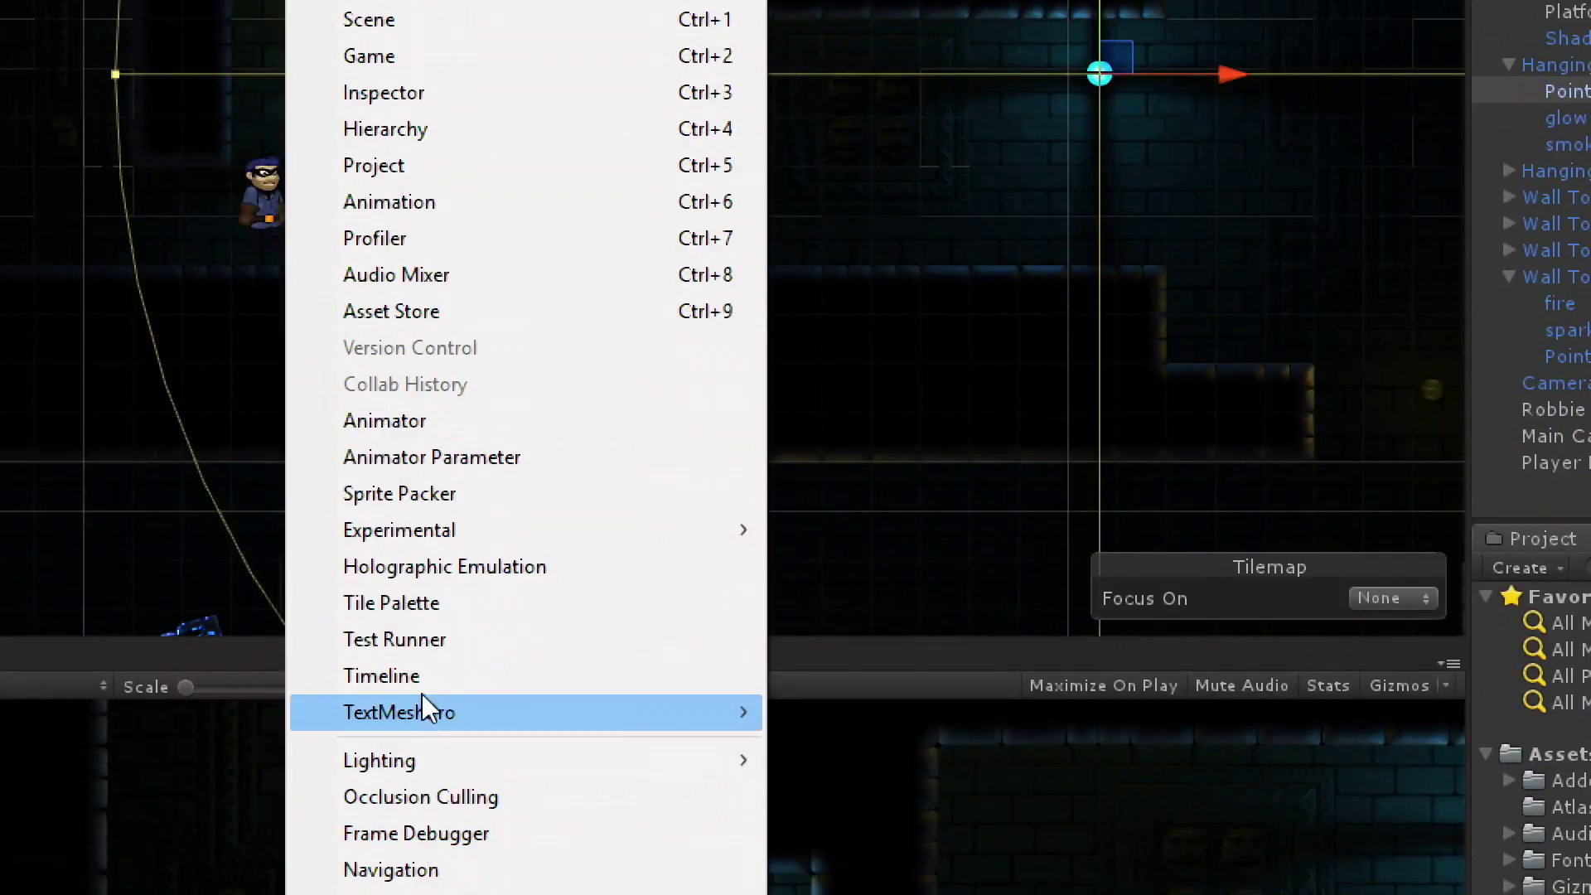
pyautogui.moveTo(450, 758)
pyautogui.click(808, 758)
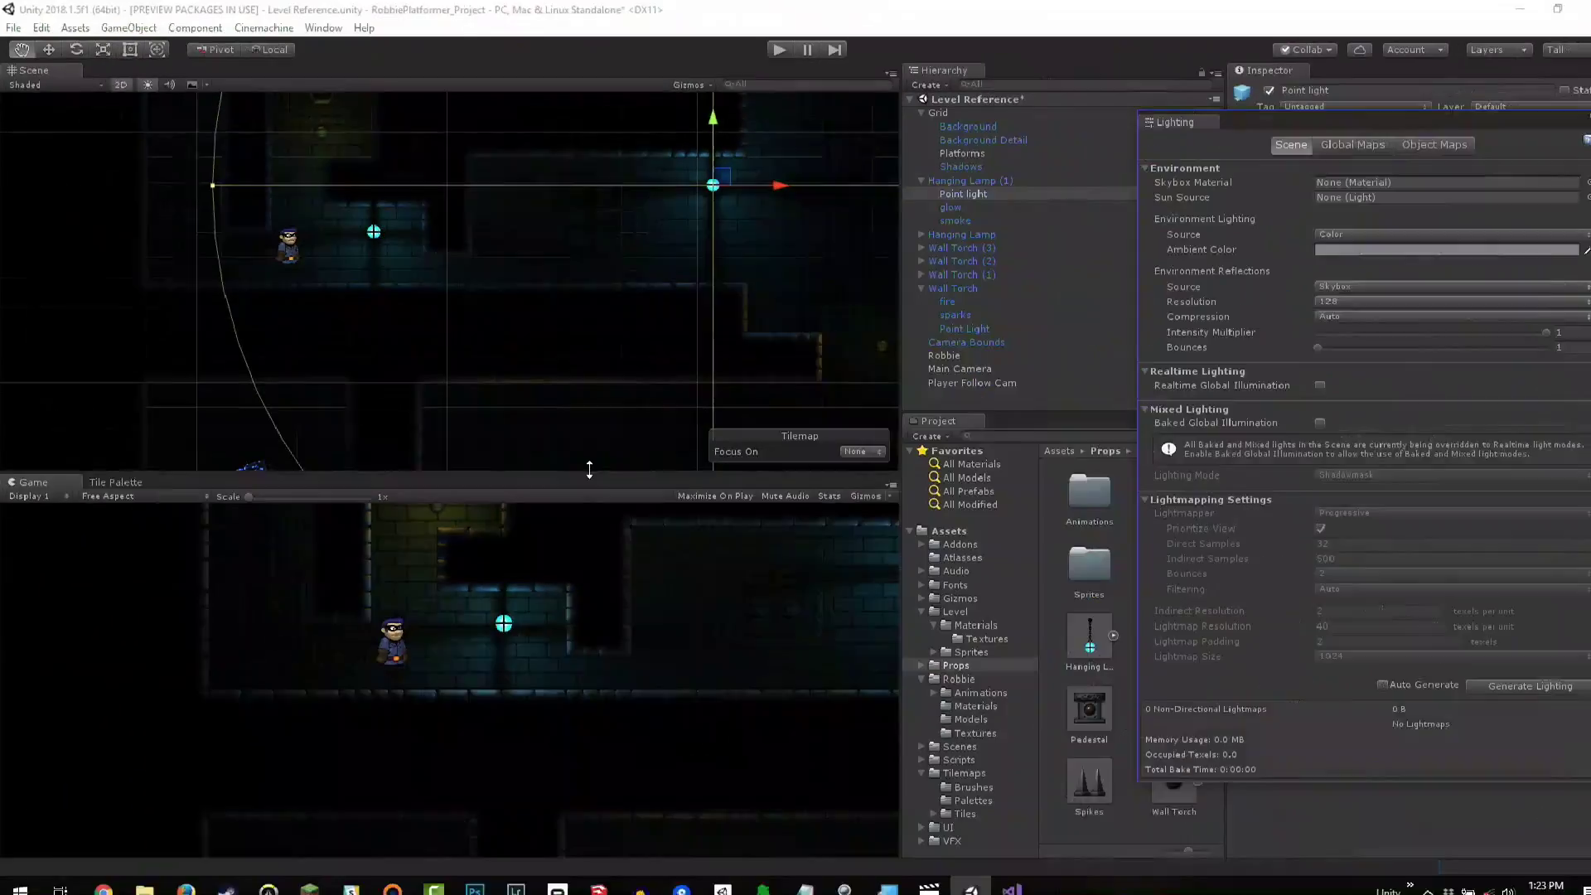
pyautogui.moveTo(1232, 113); pyautogui.dragTo(1297, 83)
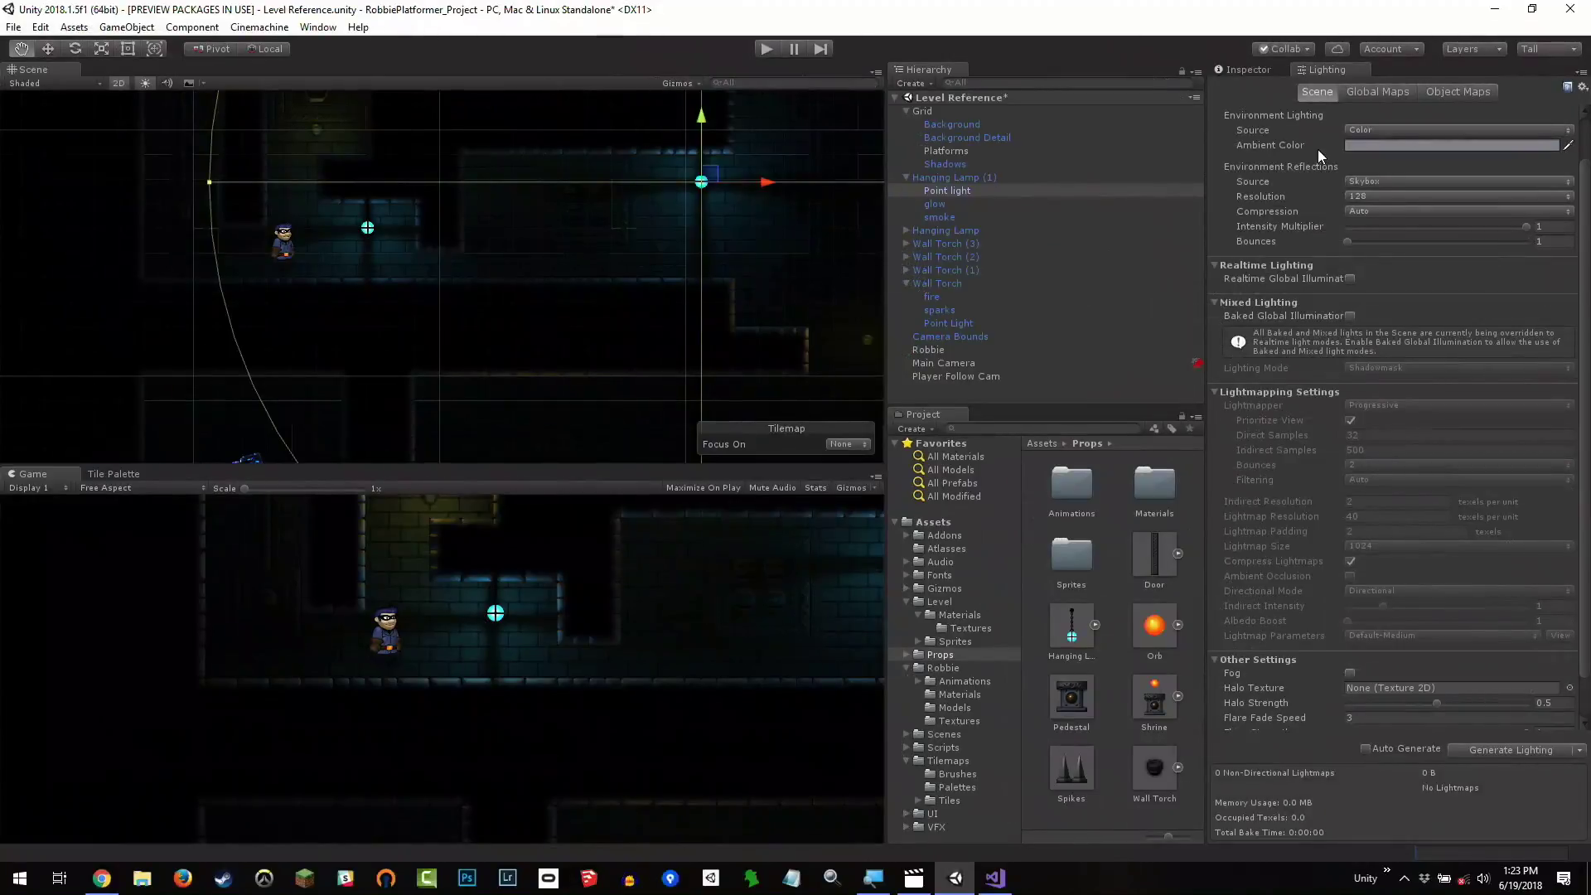
# - Set the Ambient Color to light grey-teal A8C5C1 (RGB 168, 197, 193)
pyautogui.click(1357, 147)
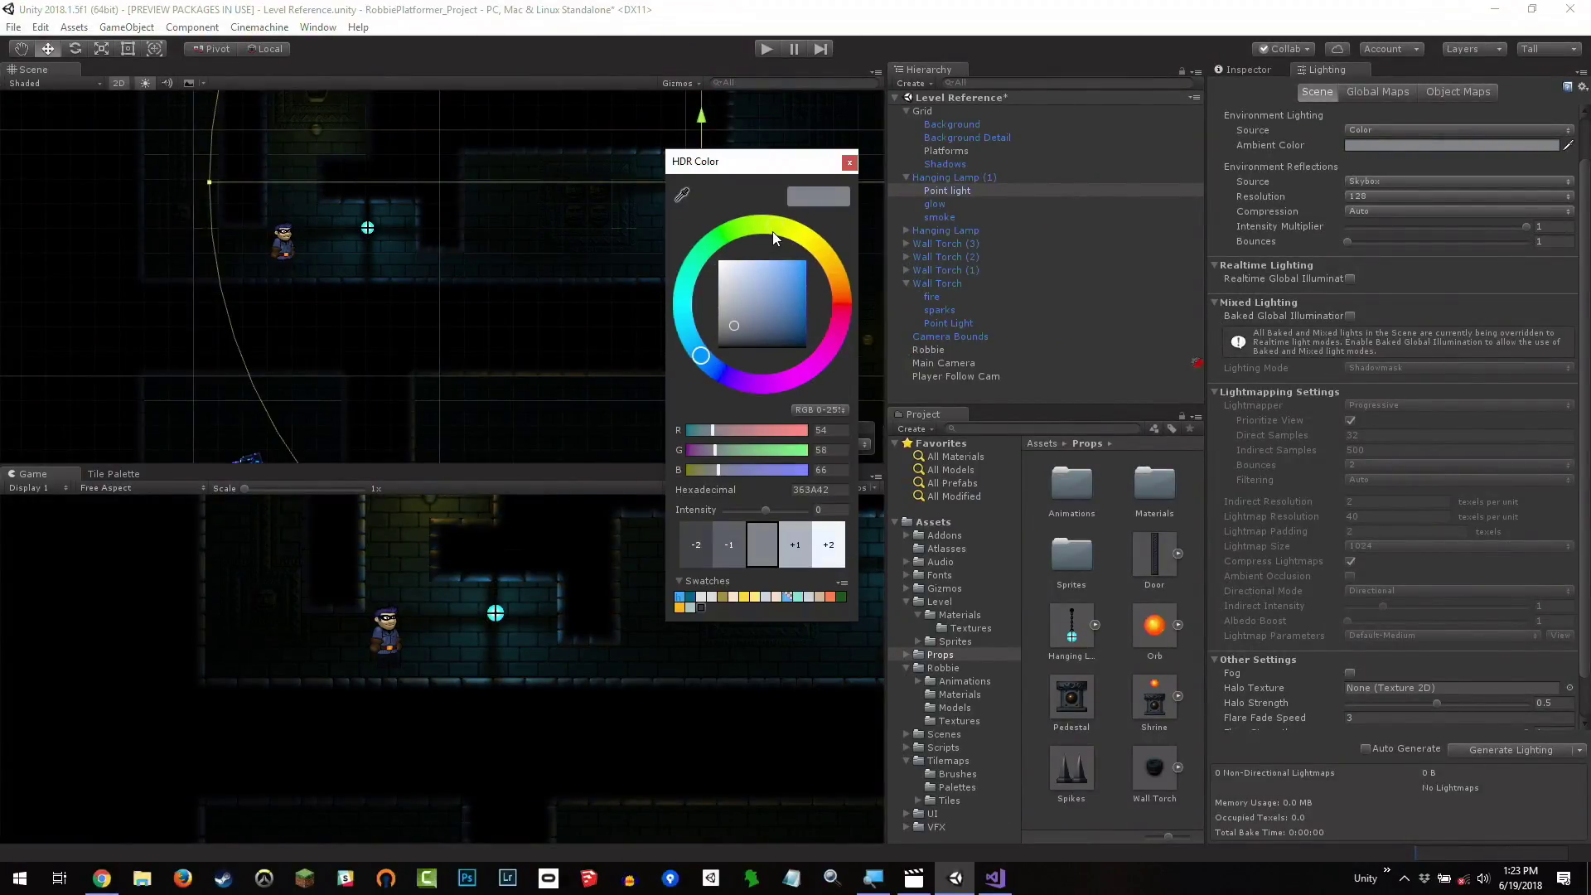
pyautogui.moveTo(774, 238); pyautogui.dragTo(810, 417)
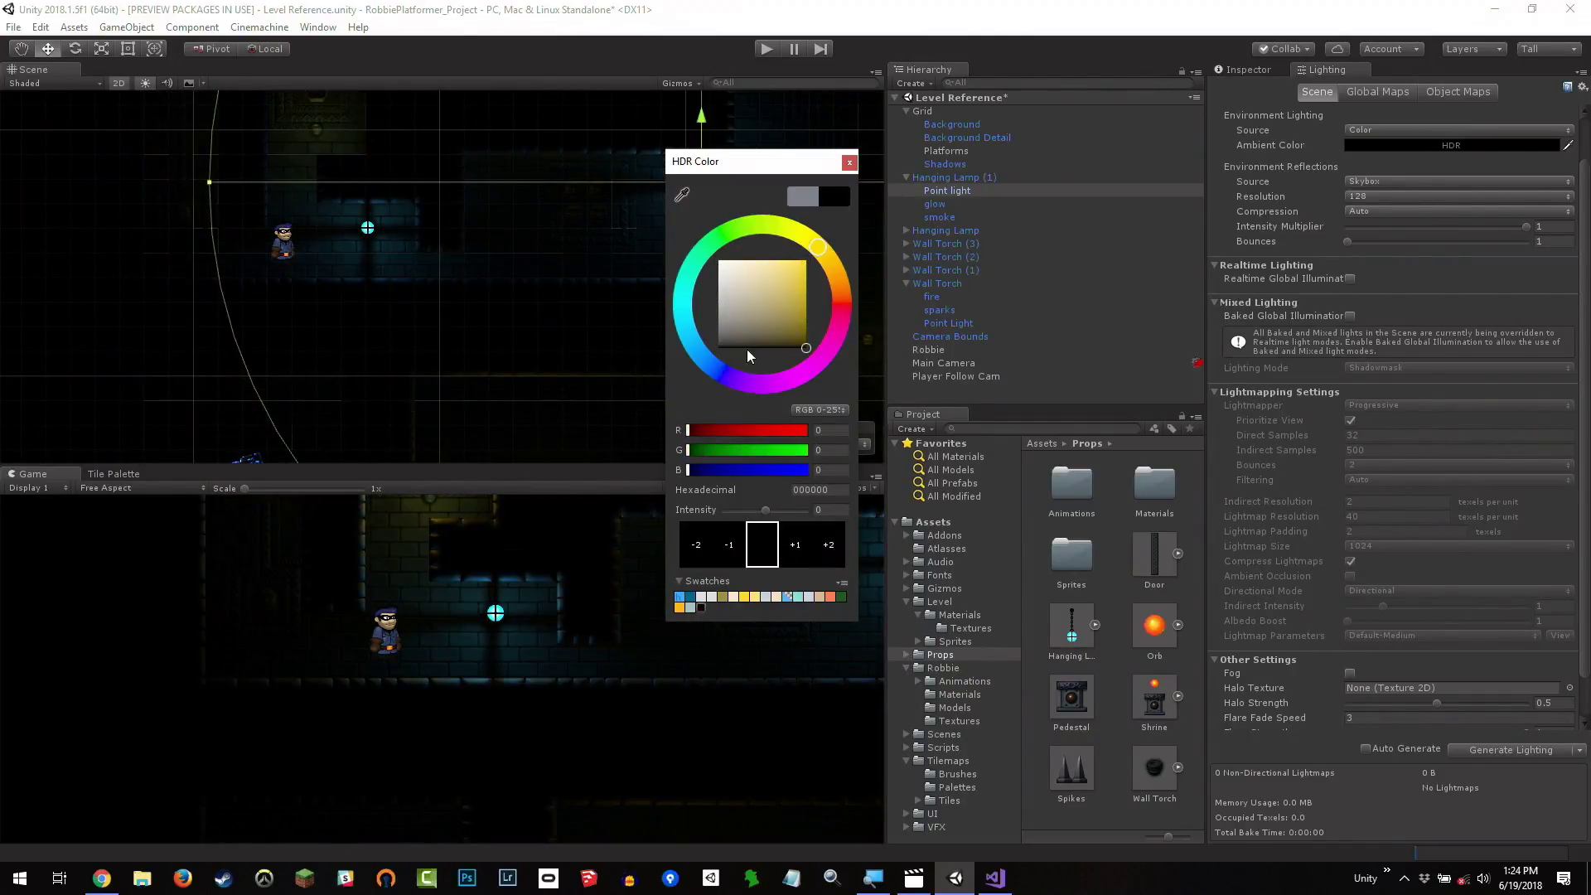
pyautogui.moveTo(818, 261); pyautogui.dragTo(840, 309)
pyautogui.click(722, 306)
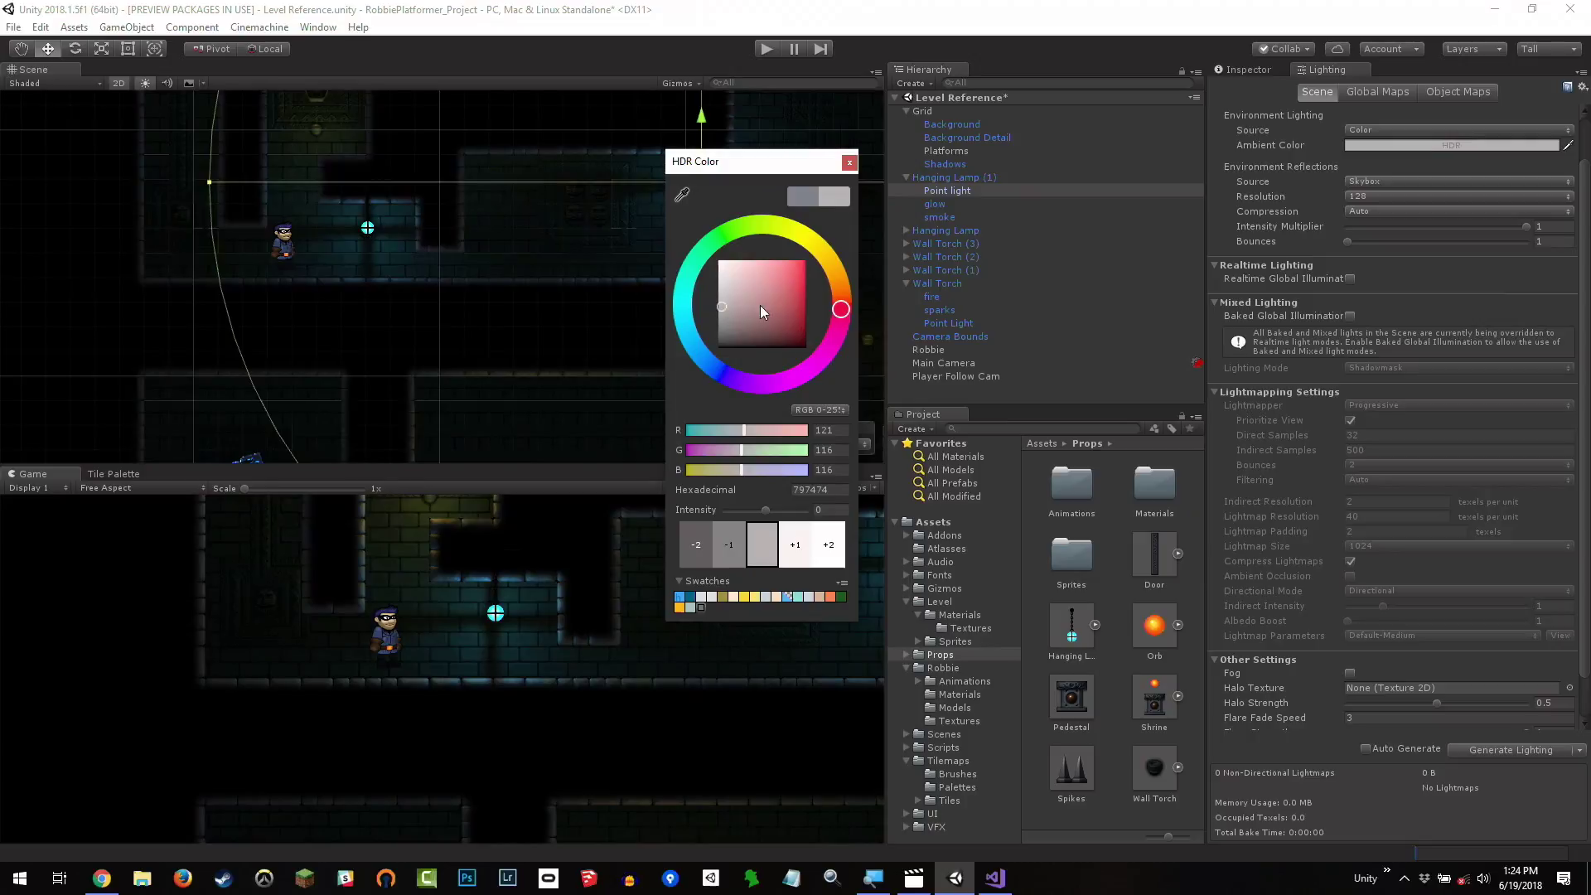
pyautogui.click(691, 608)
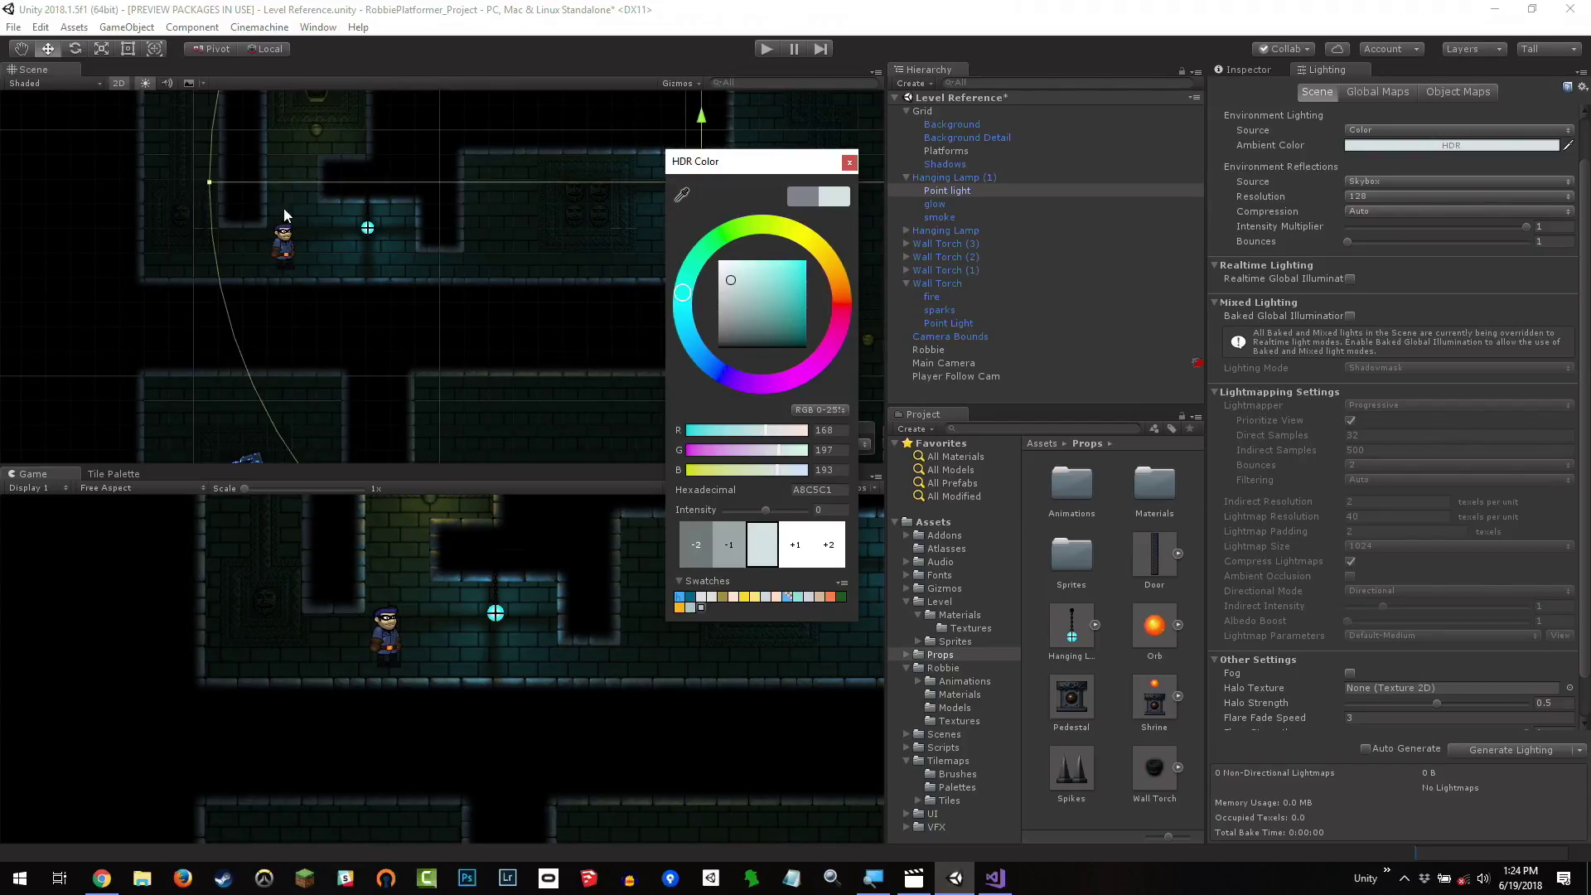
pyautogui.click(849, 162)
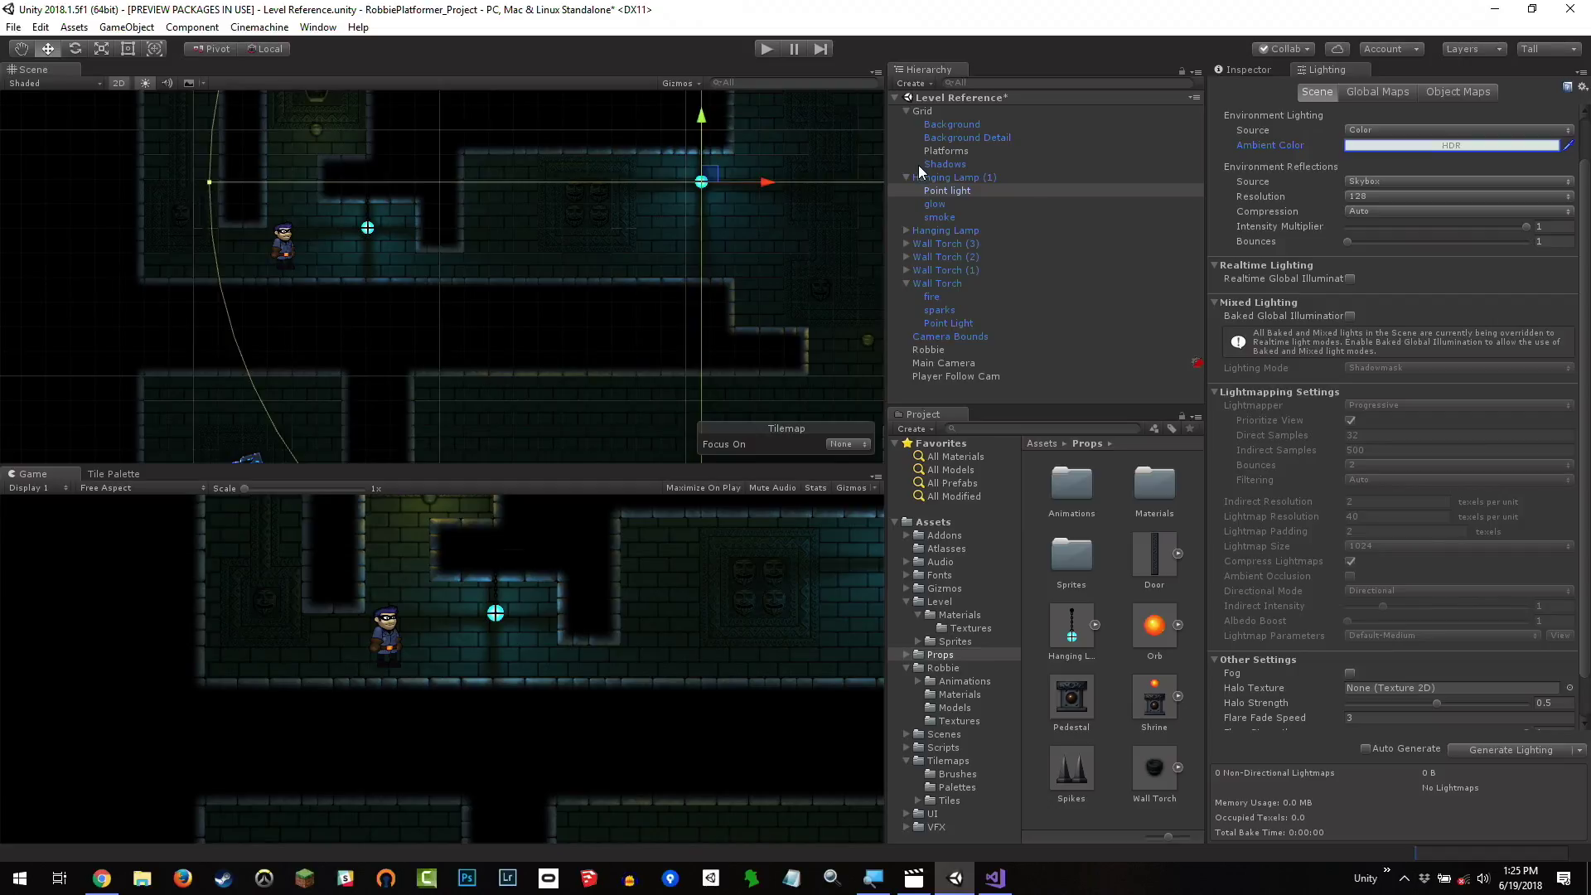
# - Collapse Hanging Lamp (1) and review the BackgroundWall material from Level > Materials
pyautogui.click(907, 176)
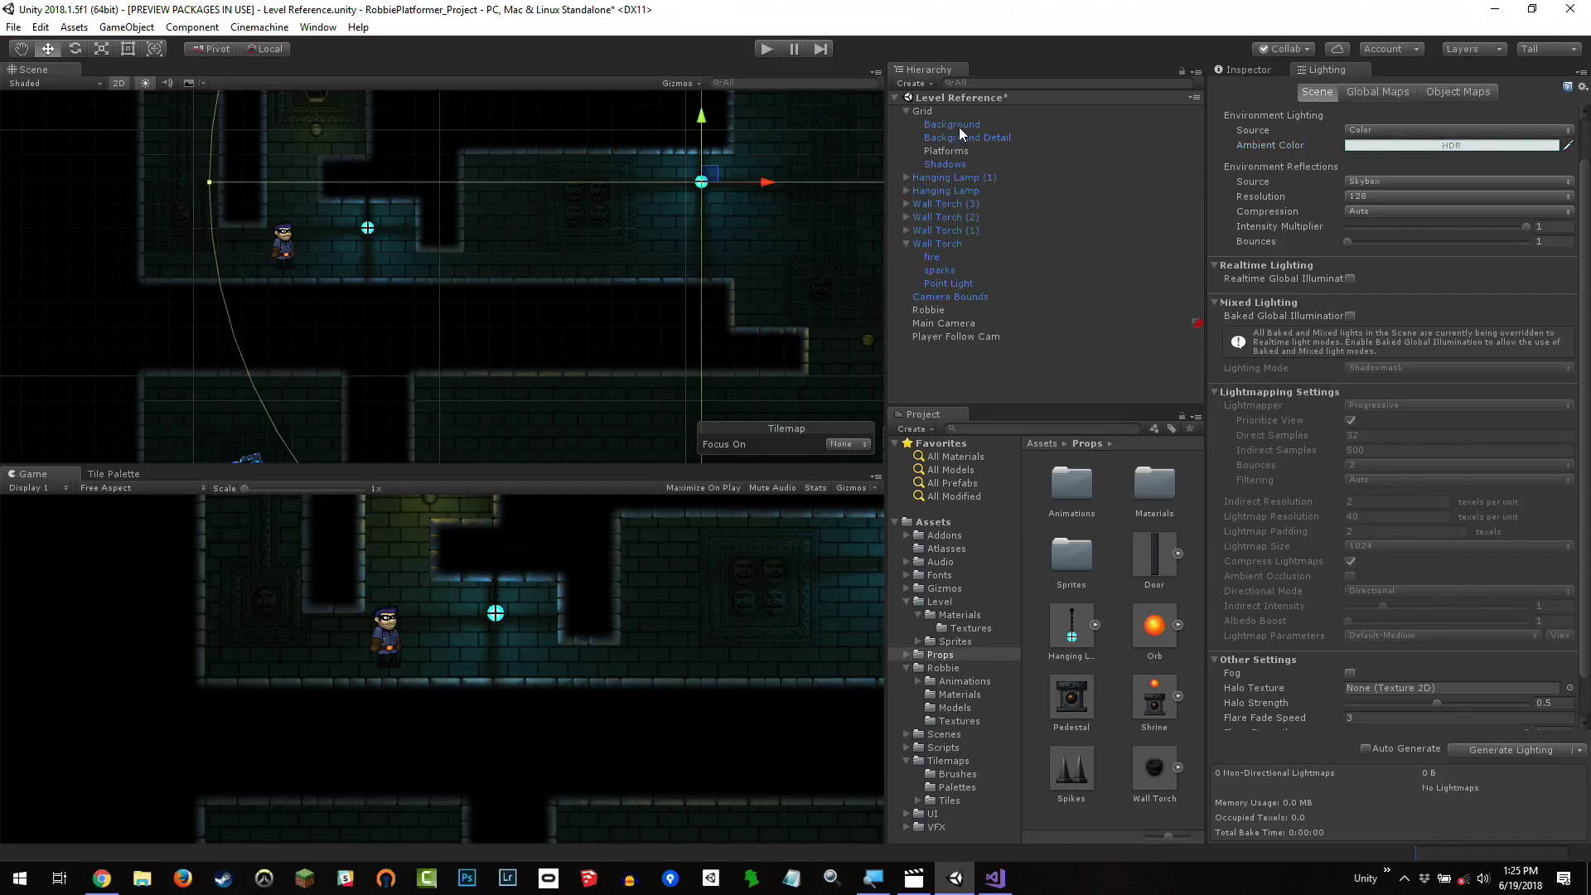
pyautogui.click(935, 602)
pyautogui.click(948, 615)
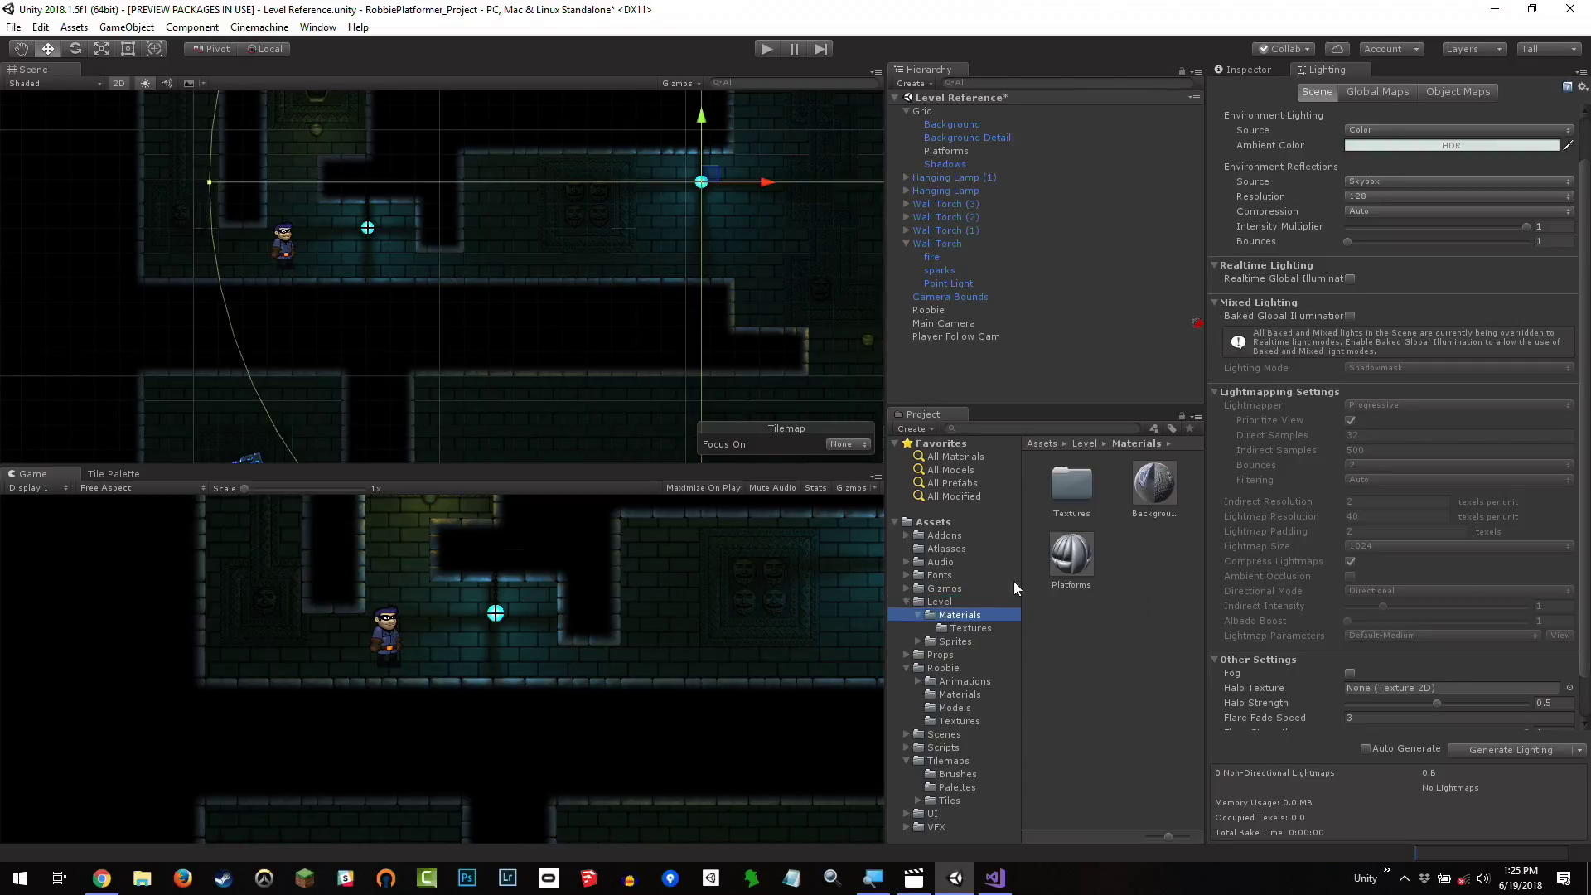
pyautogui.click(1158, 495)
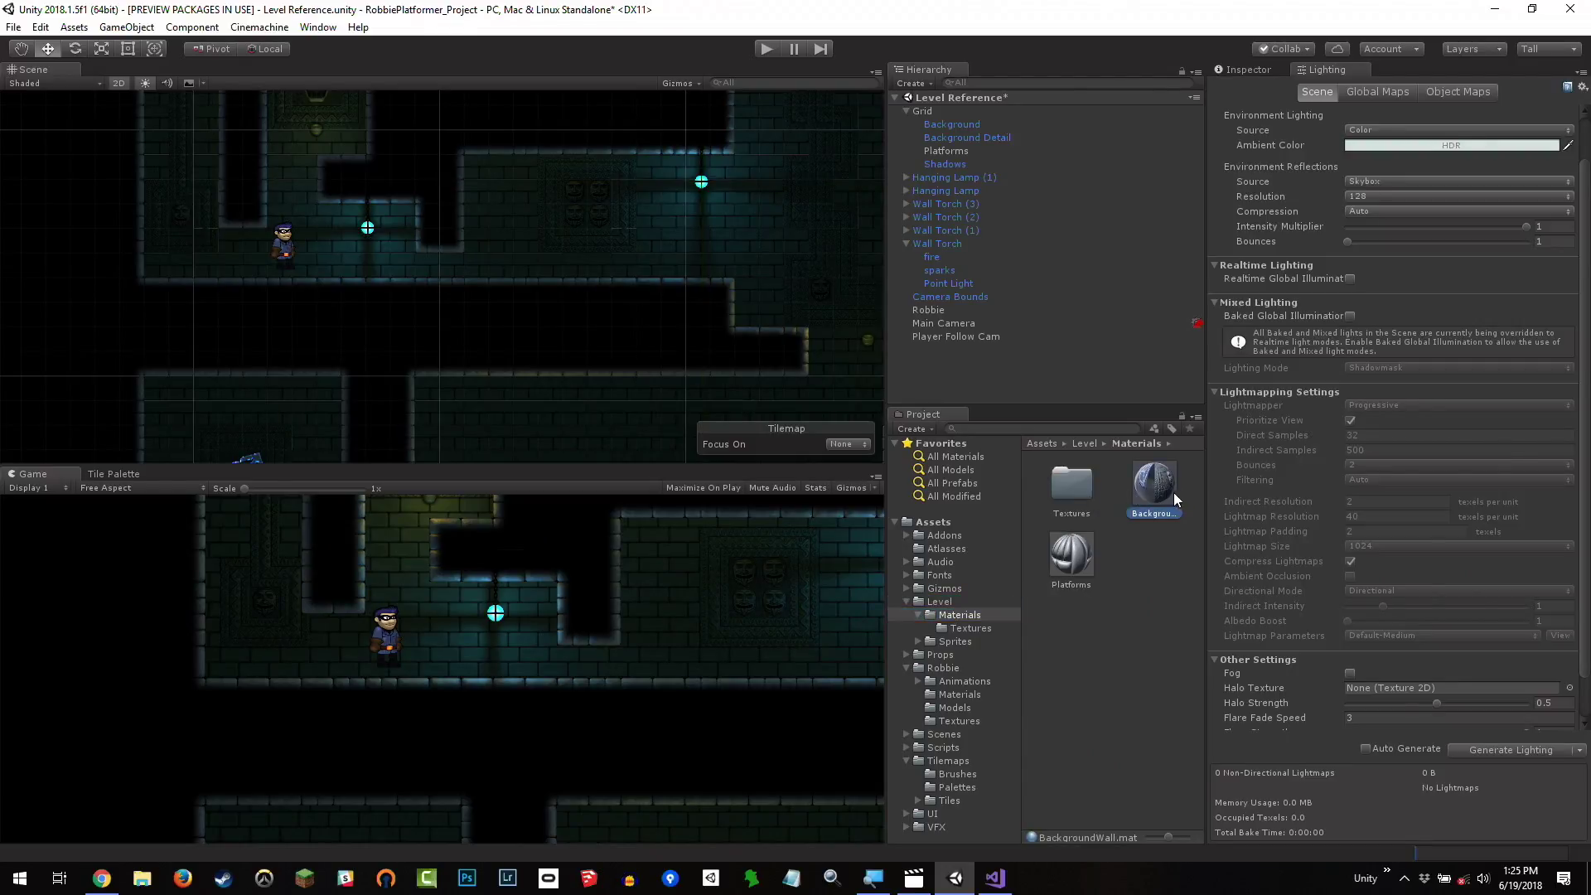
pyautogui.click(1275, 70)
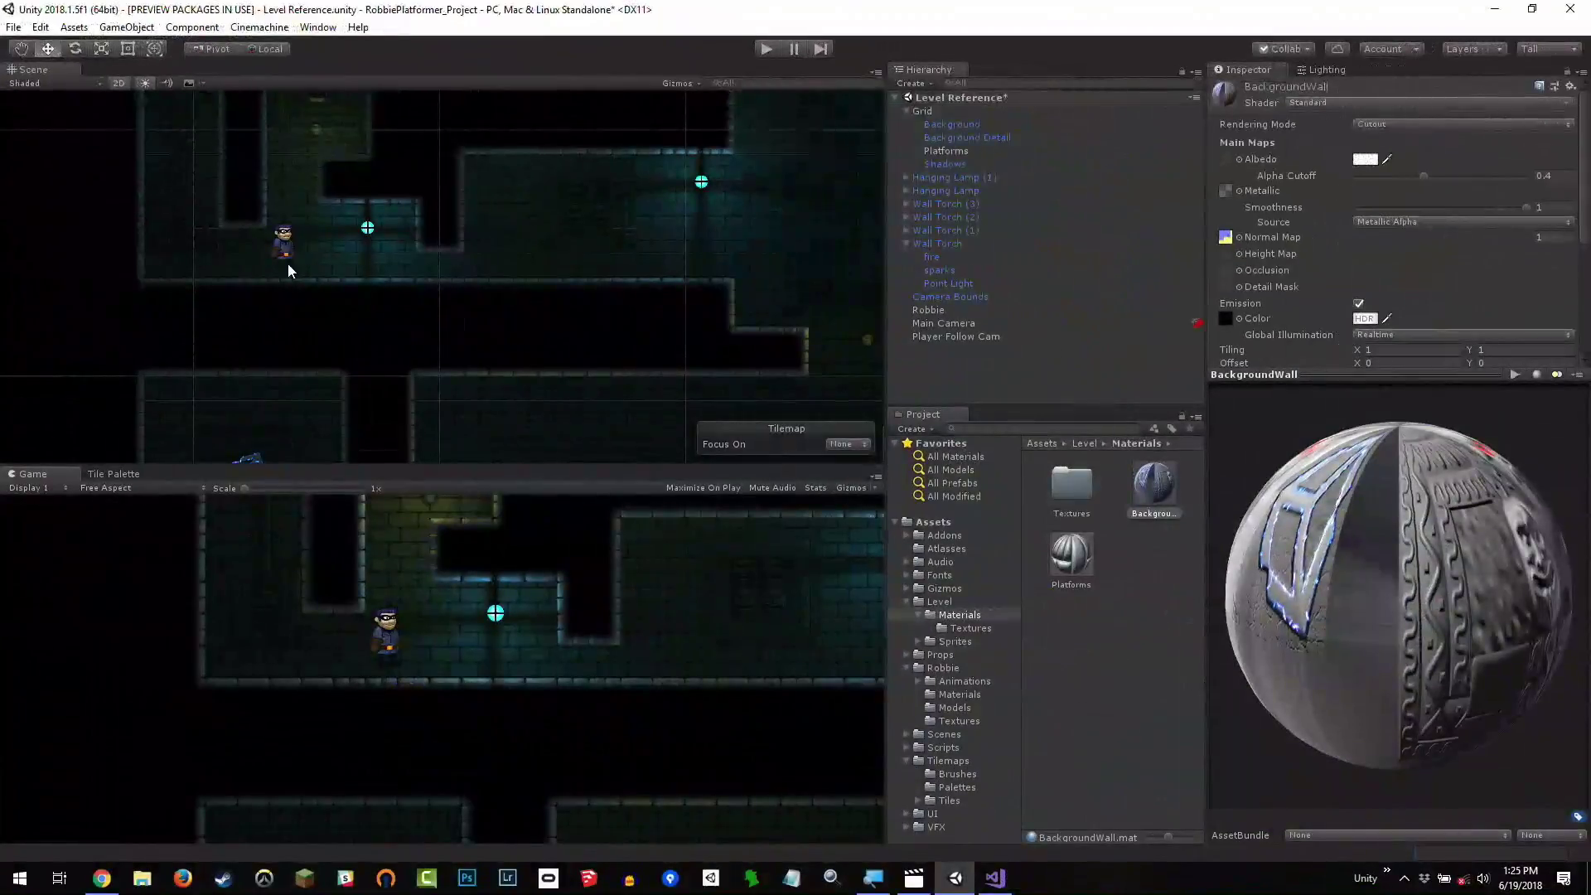
pyautogui.scroll(3, 508, 288)
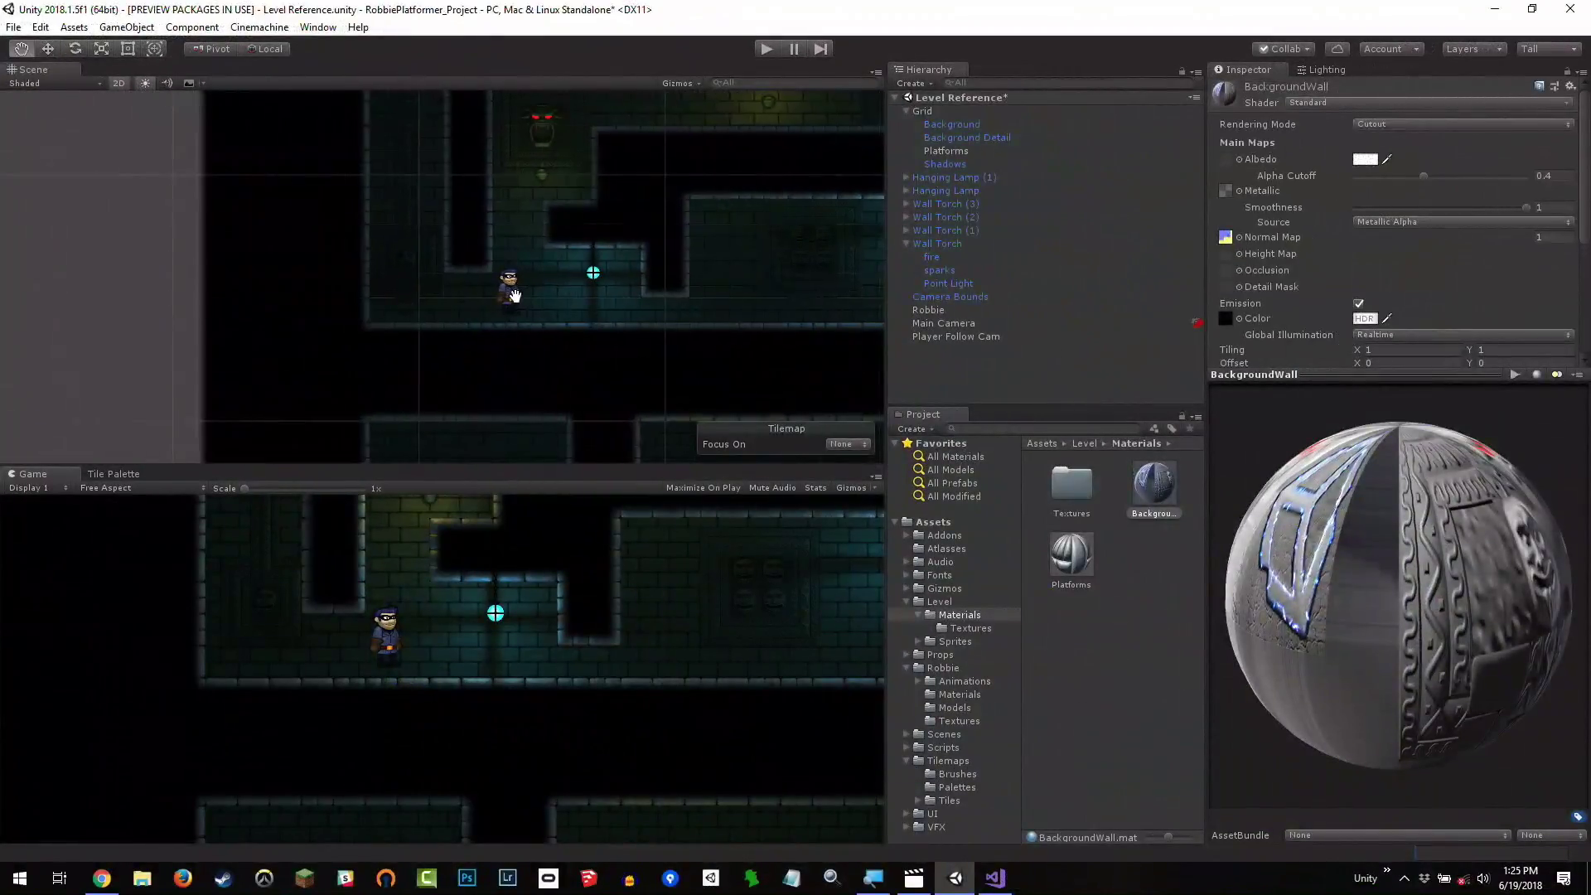
pyautogui.scroll(2, 508, 289)
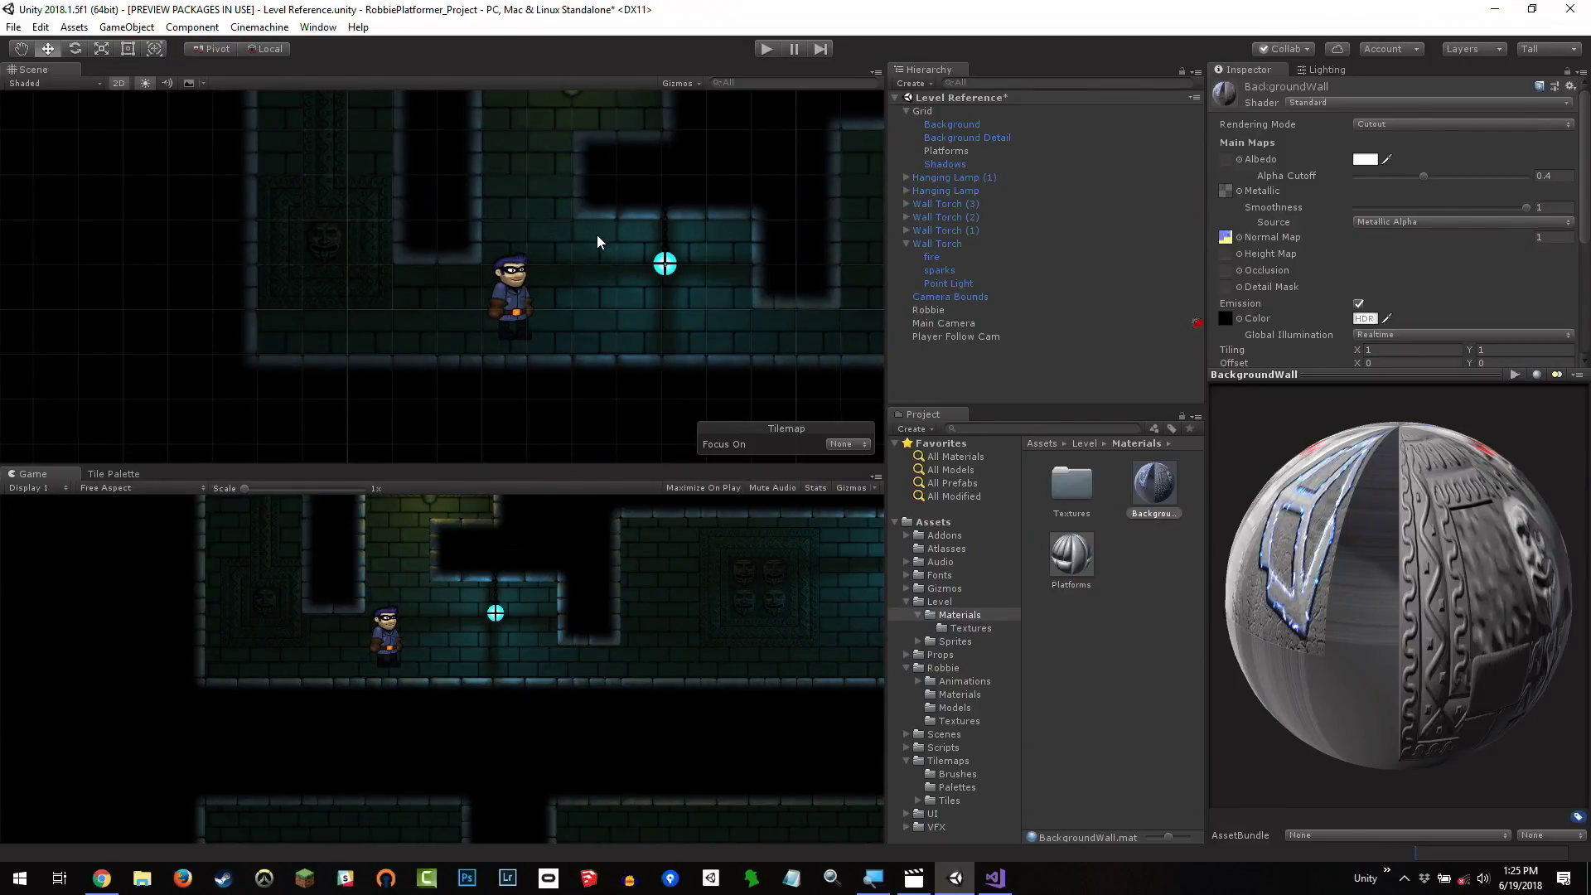
# - Switch the Project browser to the Props folder and pan toward the level's upper right
pyautogui.click(939, 654)
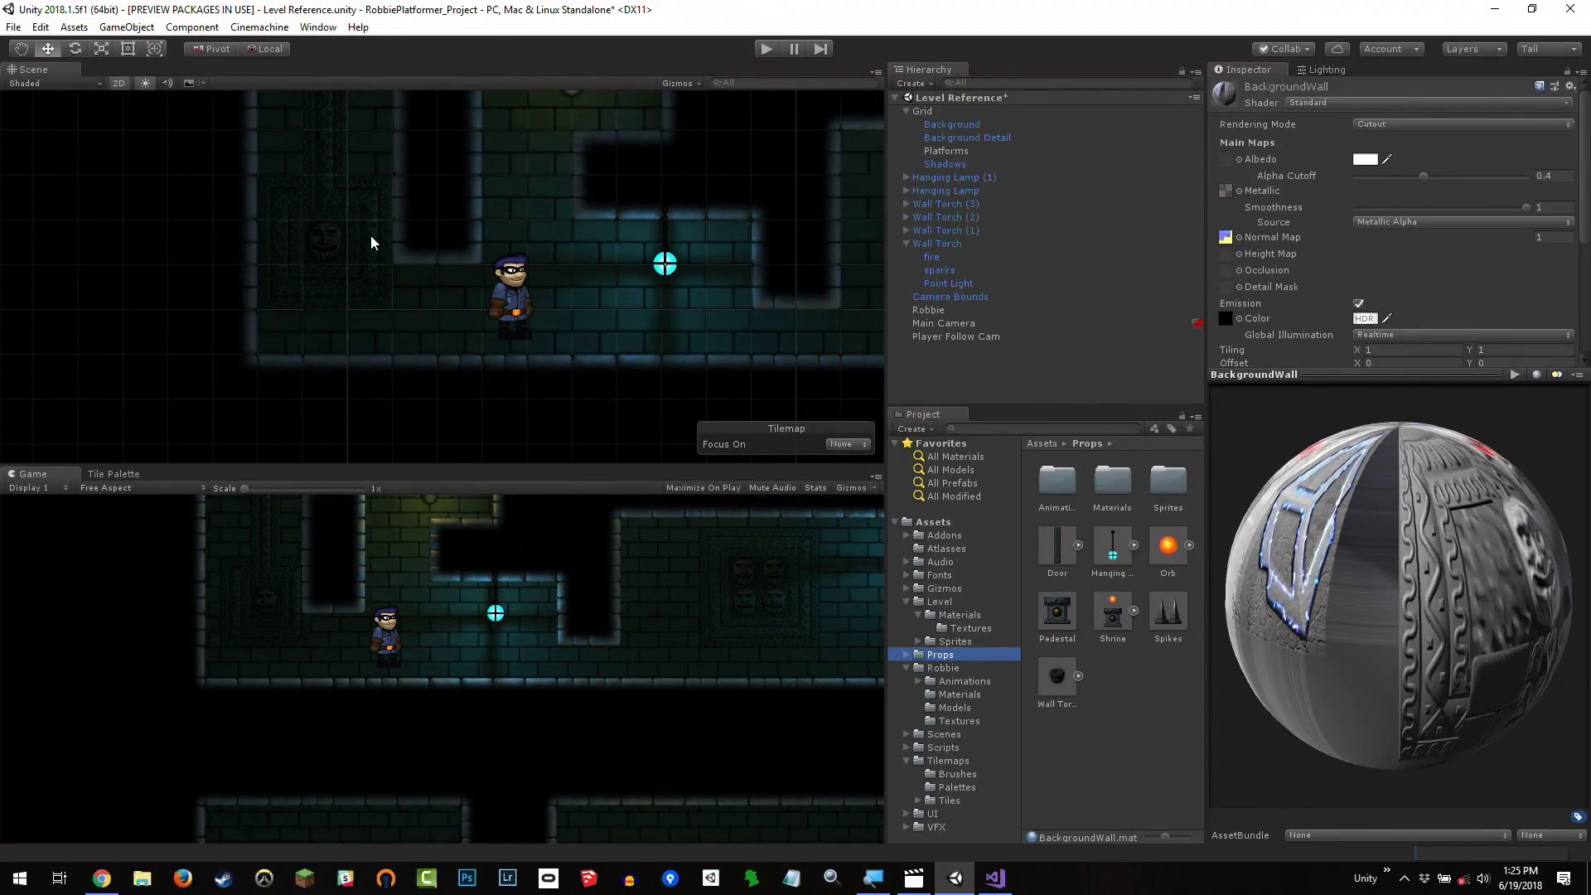
pyautogui.moveTo(371, 242); pyautogui.dragTo(233, 246, button='middle')
pyautogui.moveTo(630, 255); pyautogui.dragTo(536, 294, button='middle')
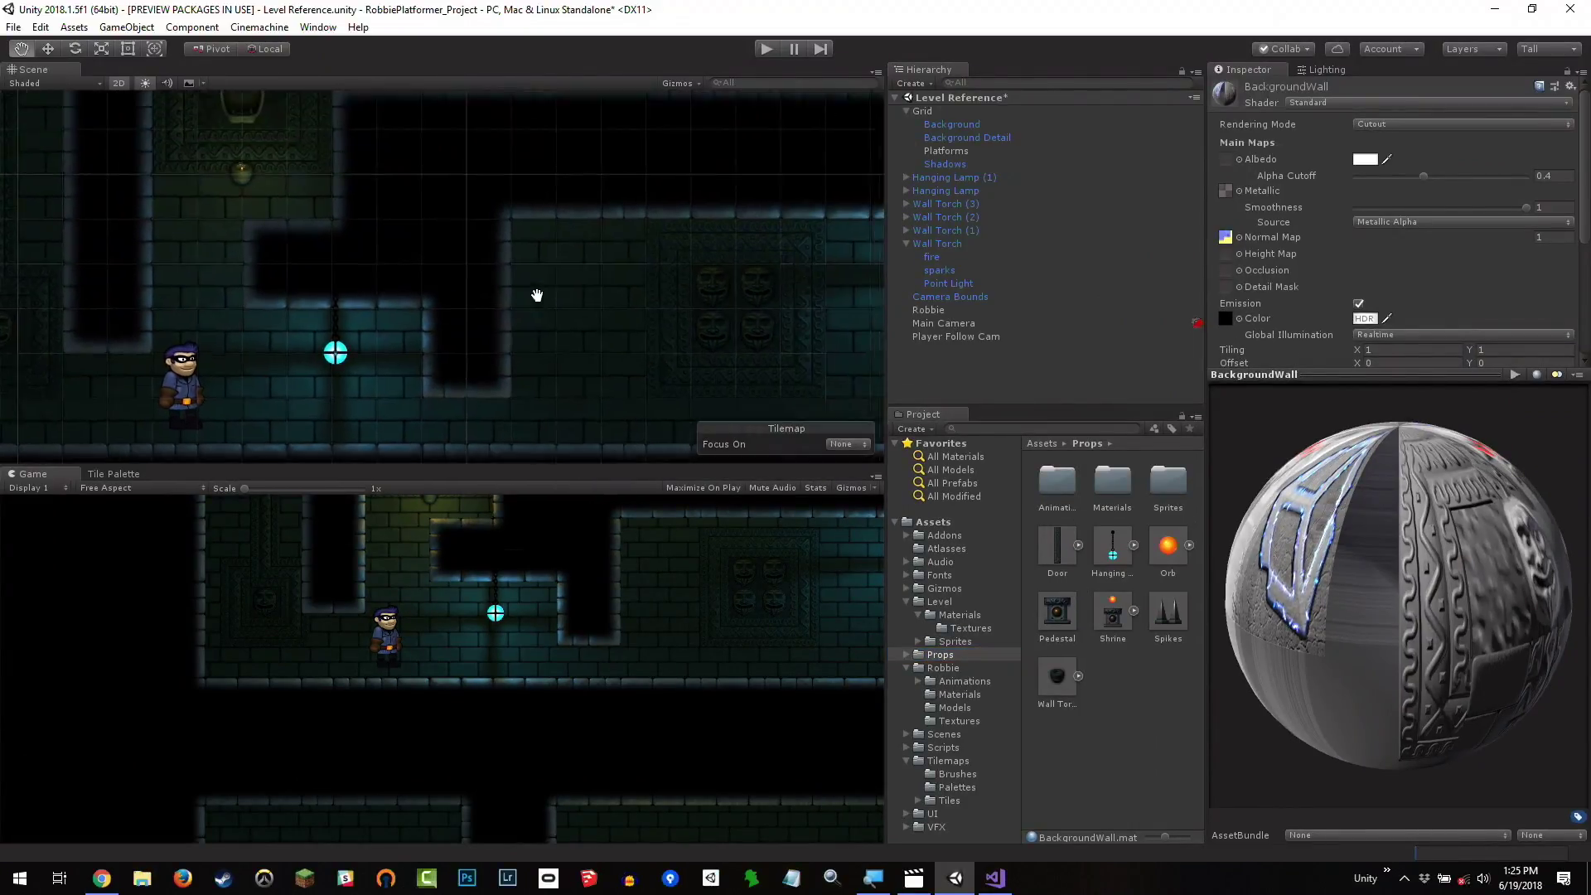
pyautogui.moveTo(846, 216); pyautogui.dragTo(670, 316, button='middle')
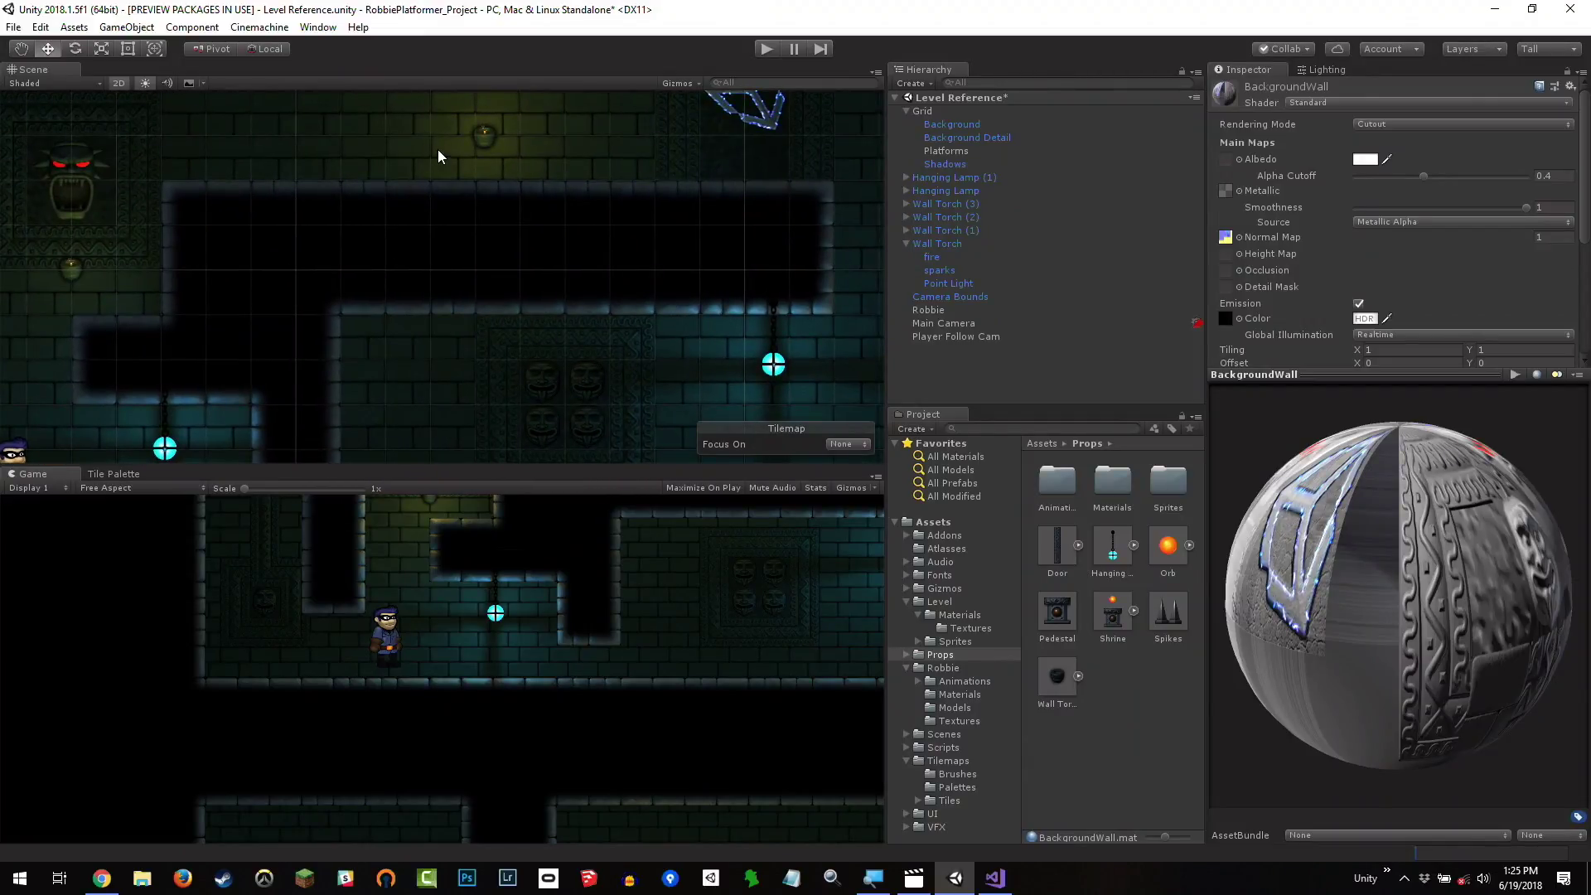
# - Reopen Lighting settings and confirm the Ambient Color reads A8C5C1, then close the picker
pyautogui.click(319, 30)
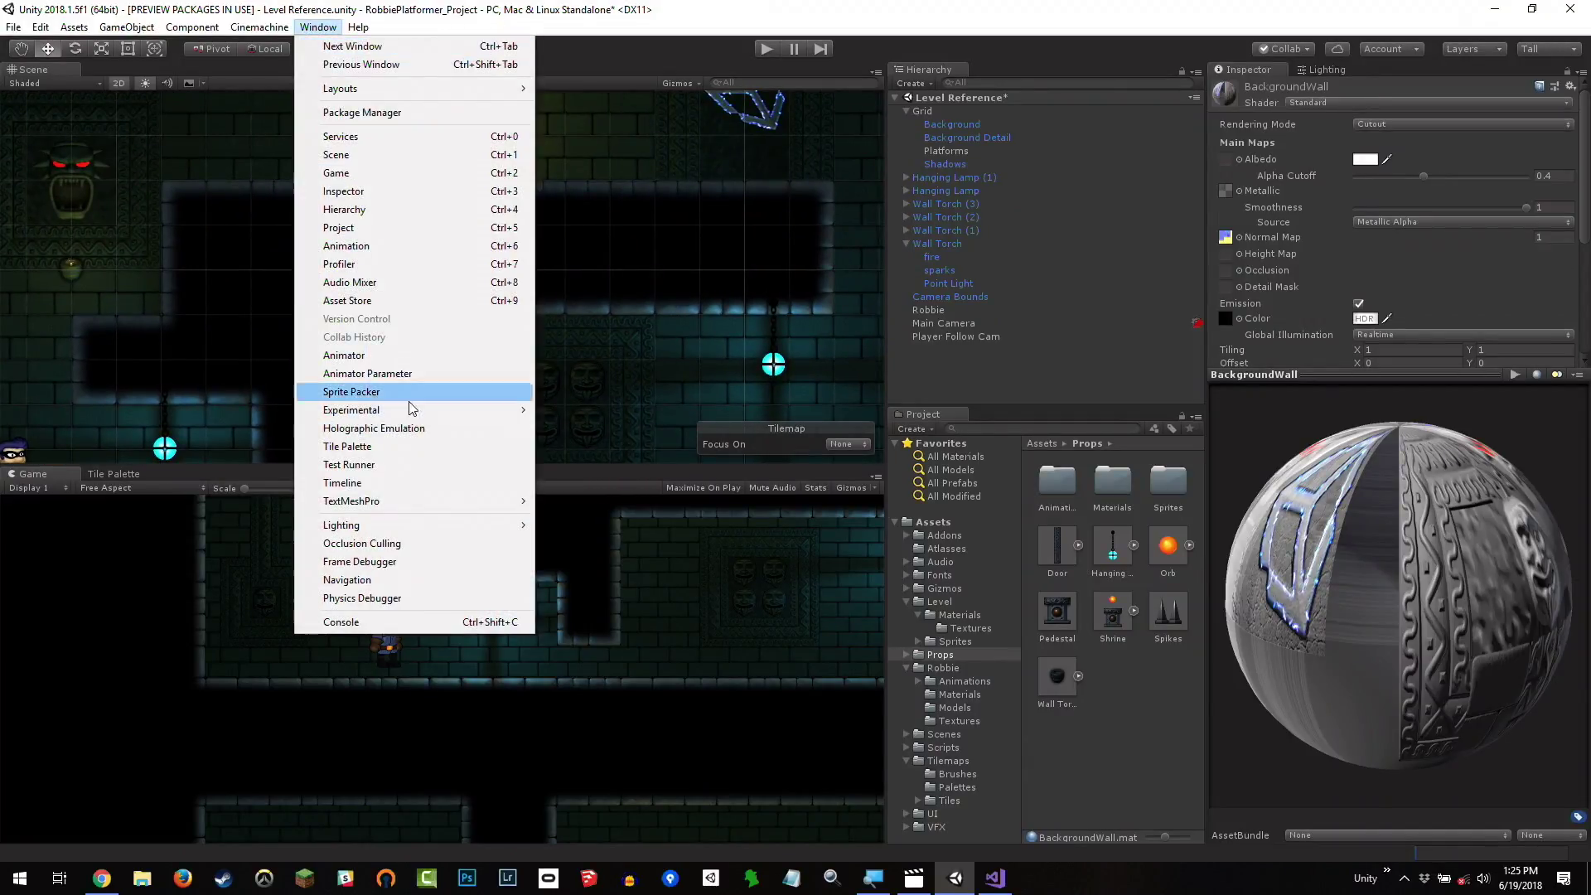
pyautogui.moveTo(469, 531)
pyautogui.click(572, 525)
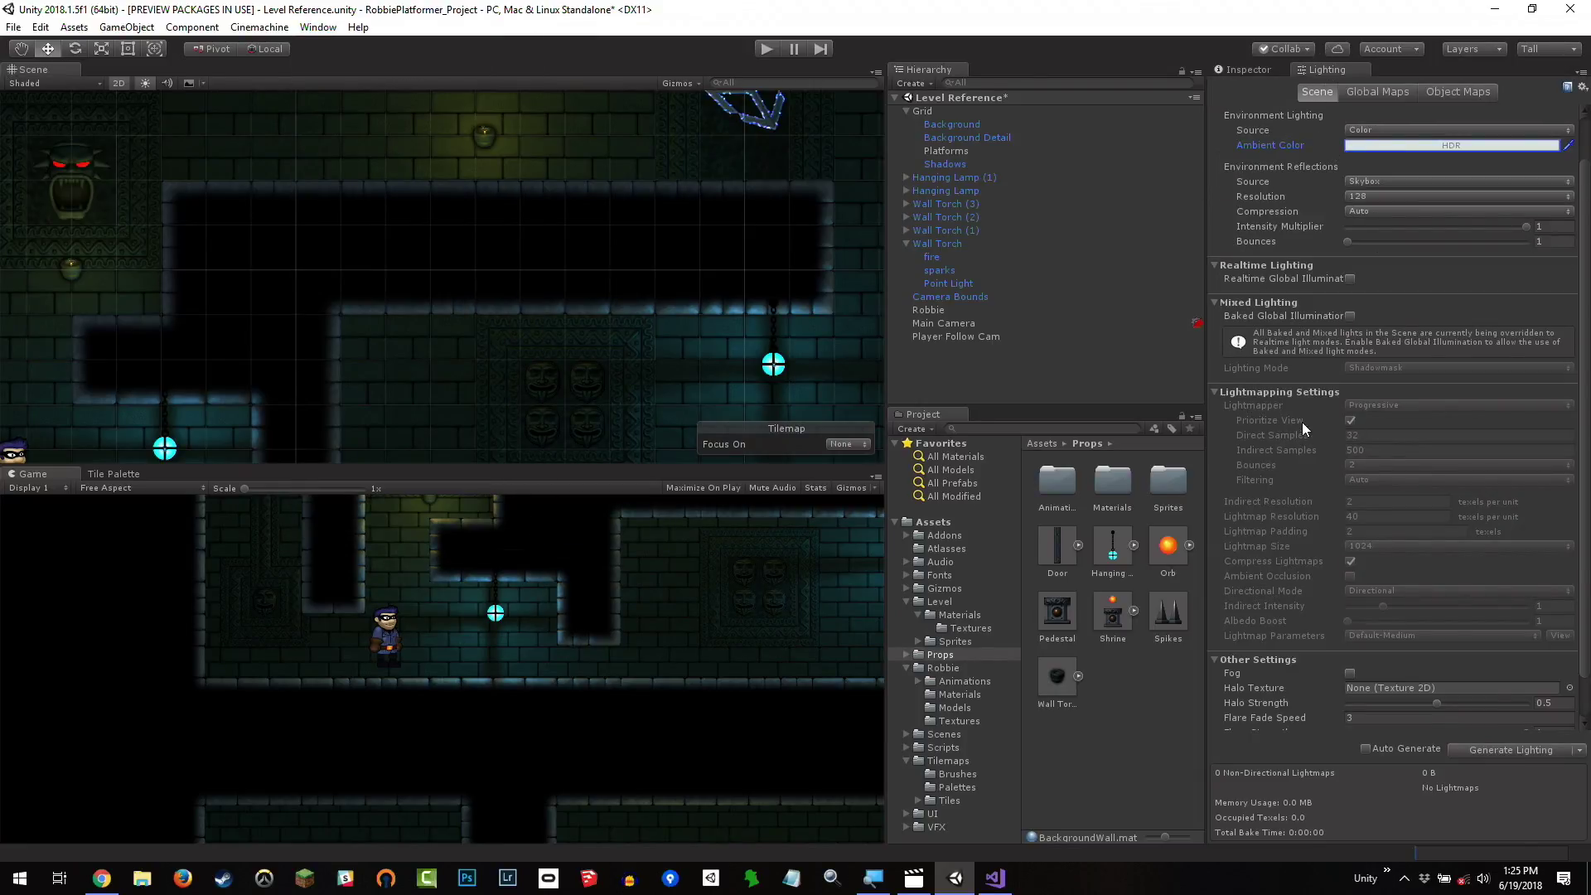
pyautogui.moveTo(1301, 421)
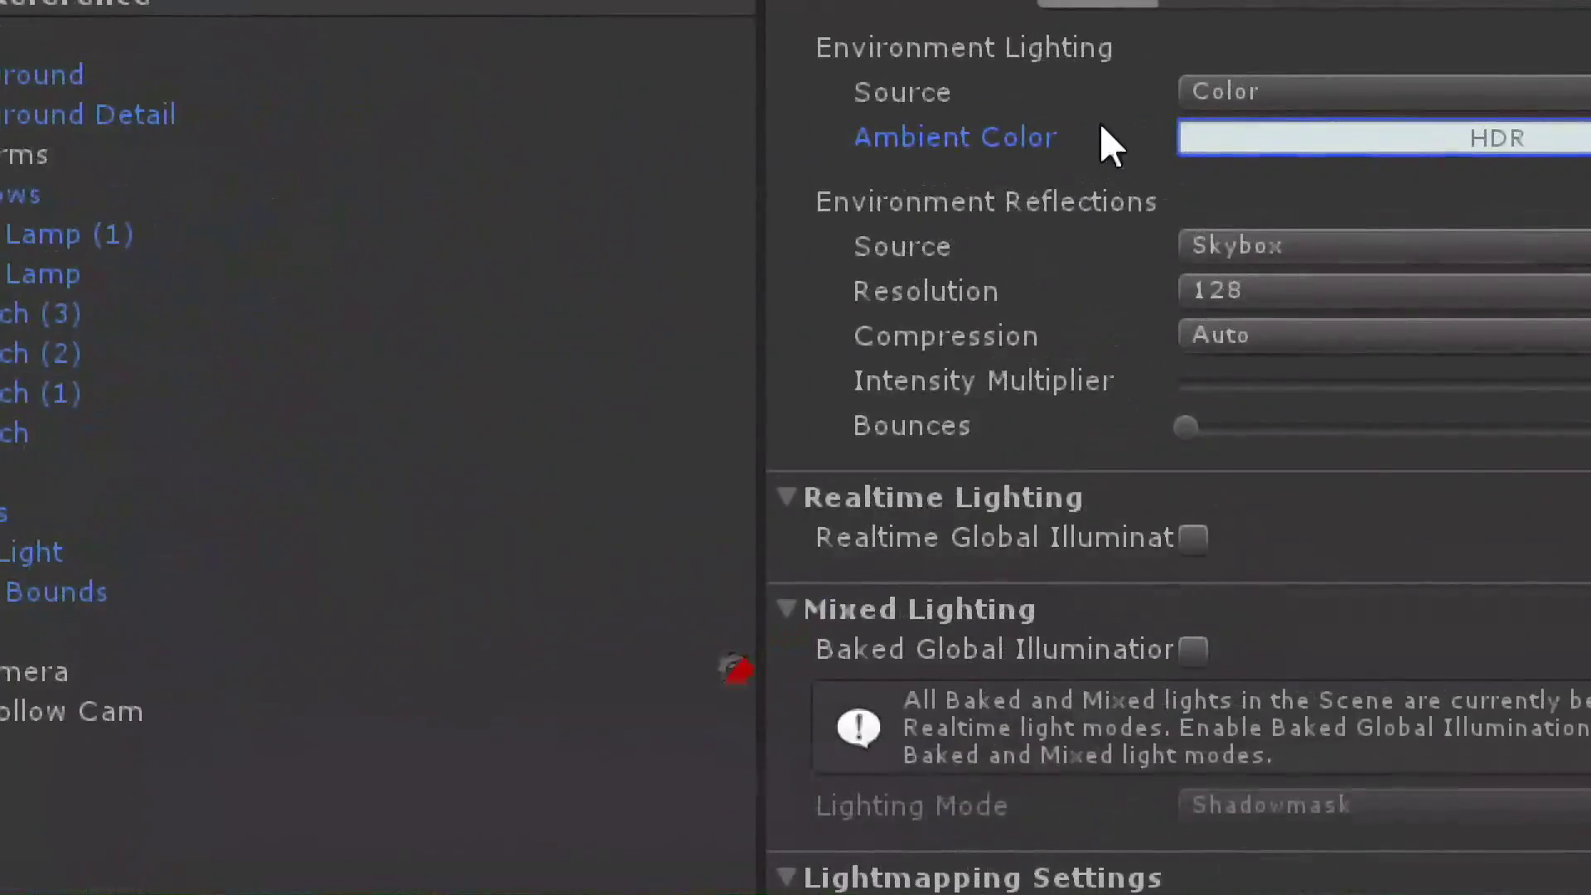
pyautogui.click(1243, 139)
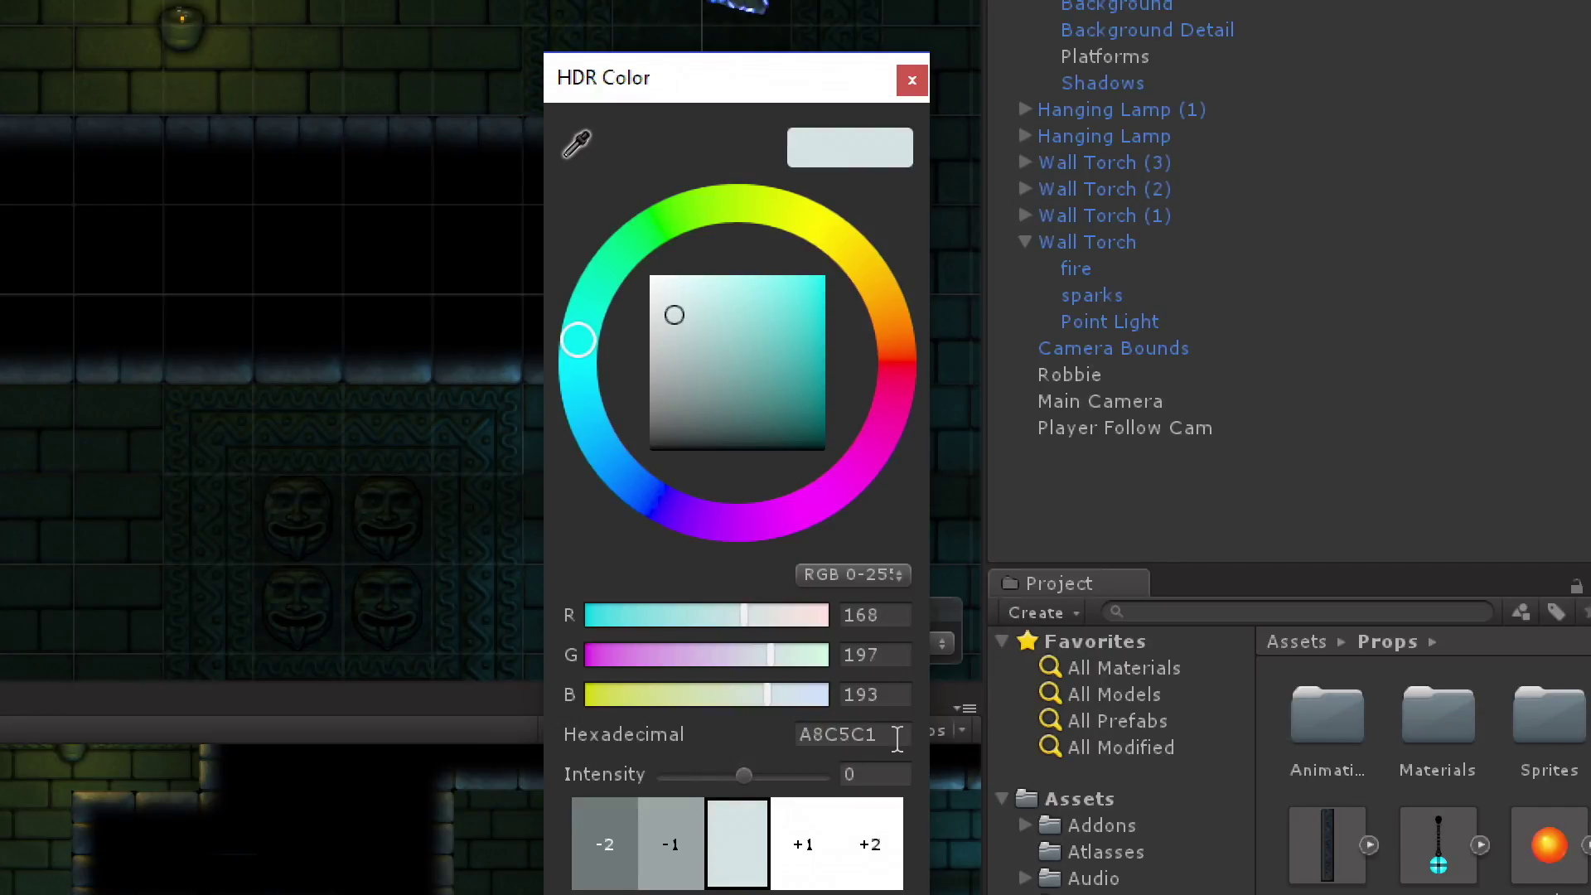
pyautogui.click(916, 76)
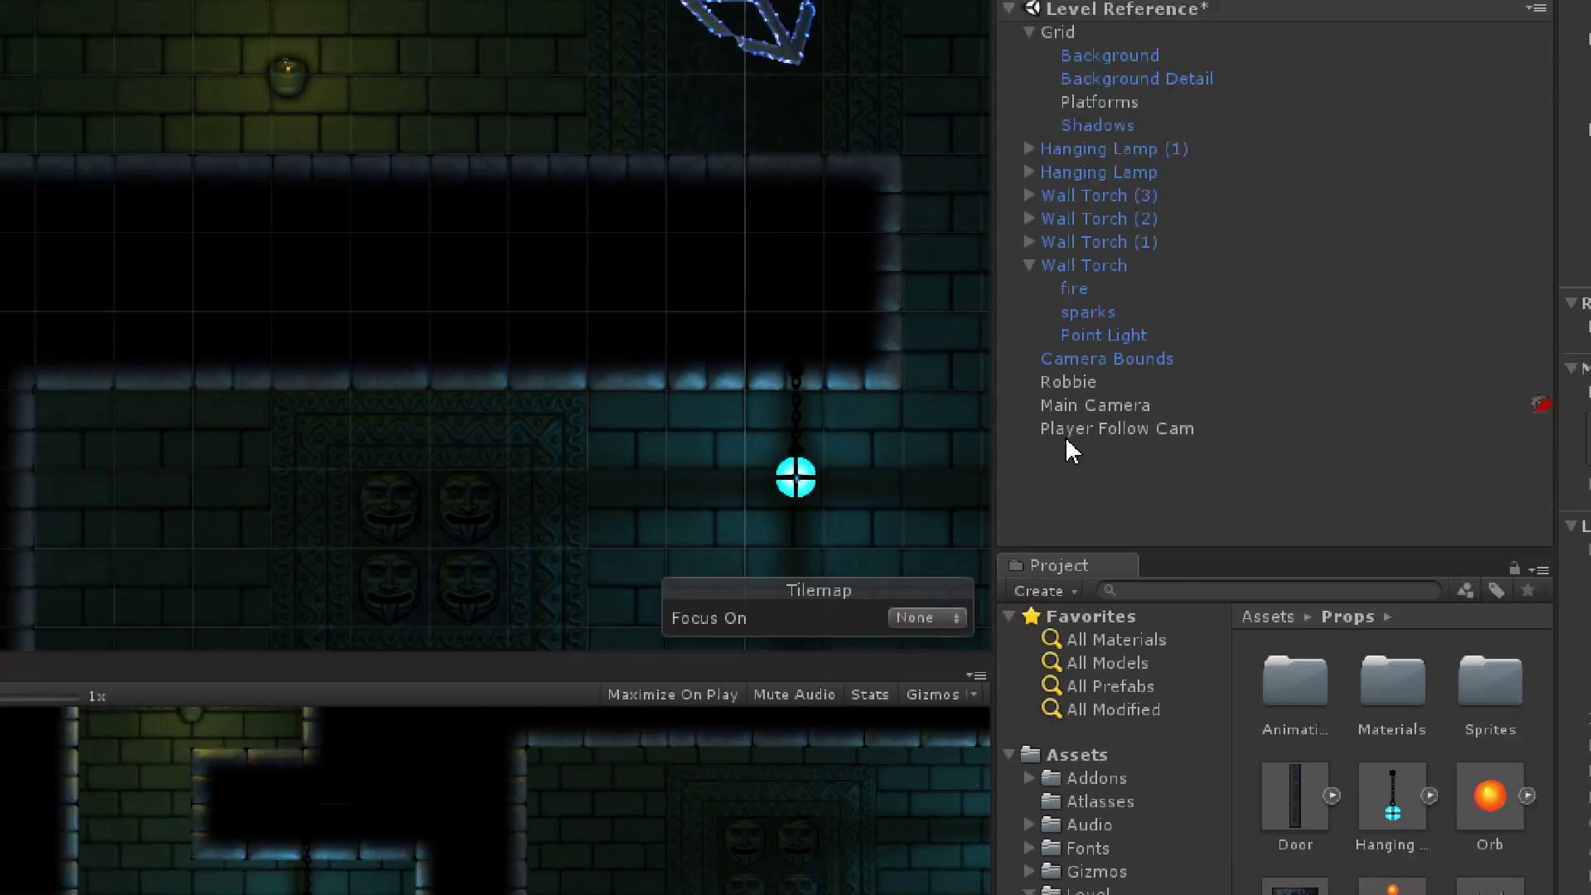